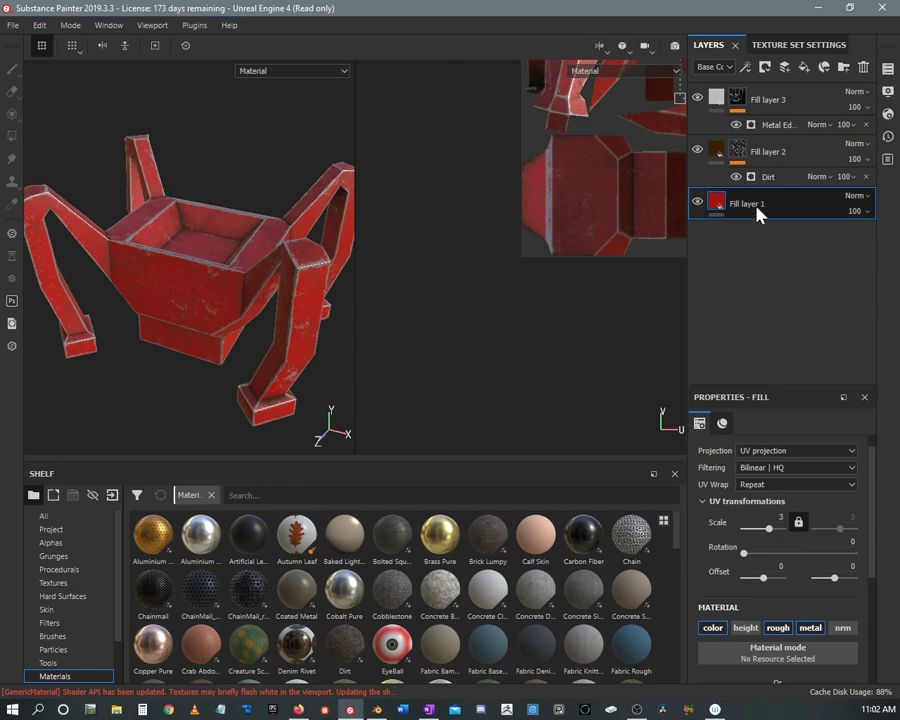
Step: Rename the three fill layers, from lowest to highest in the stack, as Base, Dirt and Chipped
double_click(749, 204)
mouse_move(729, 203)
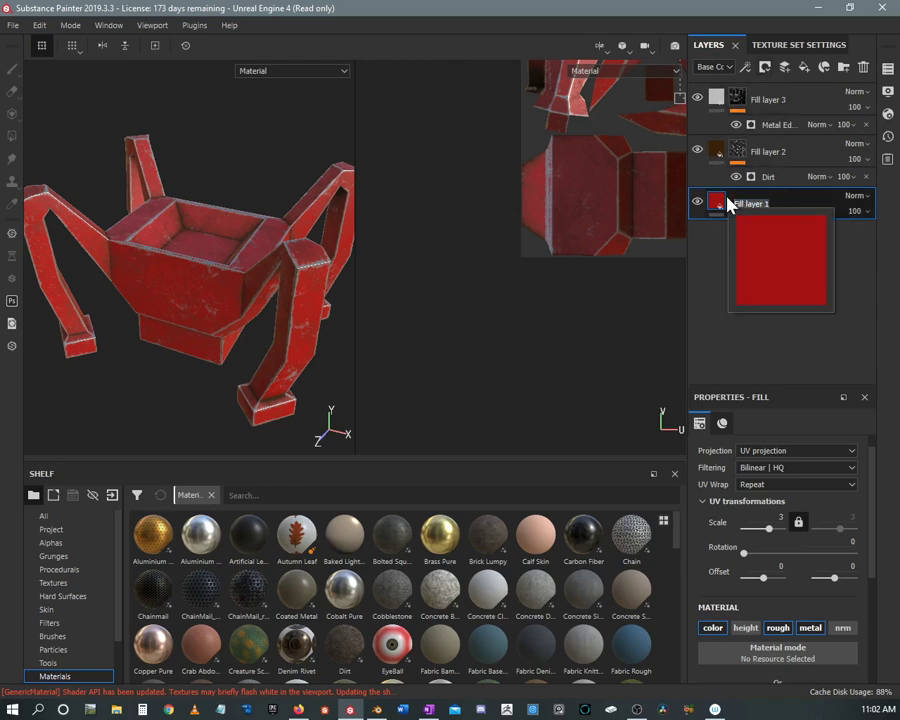
type("Base")
key("Return")
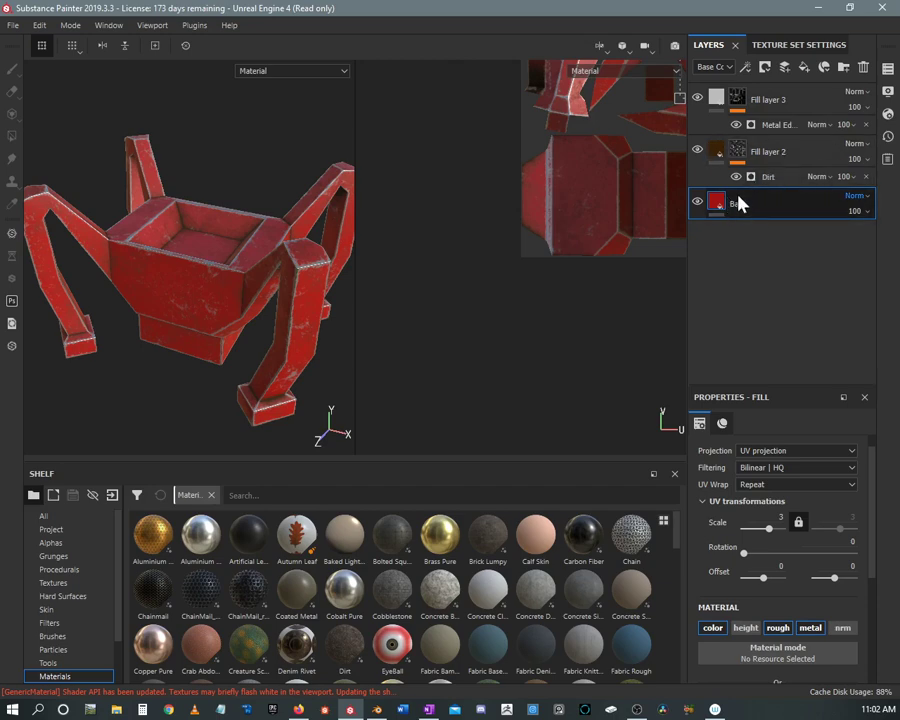
double_click(760, 153)
type("Dirt")
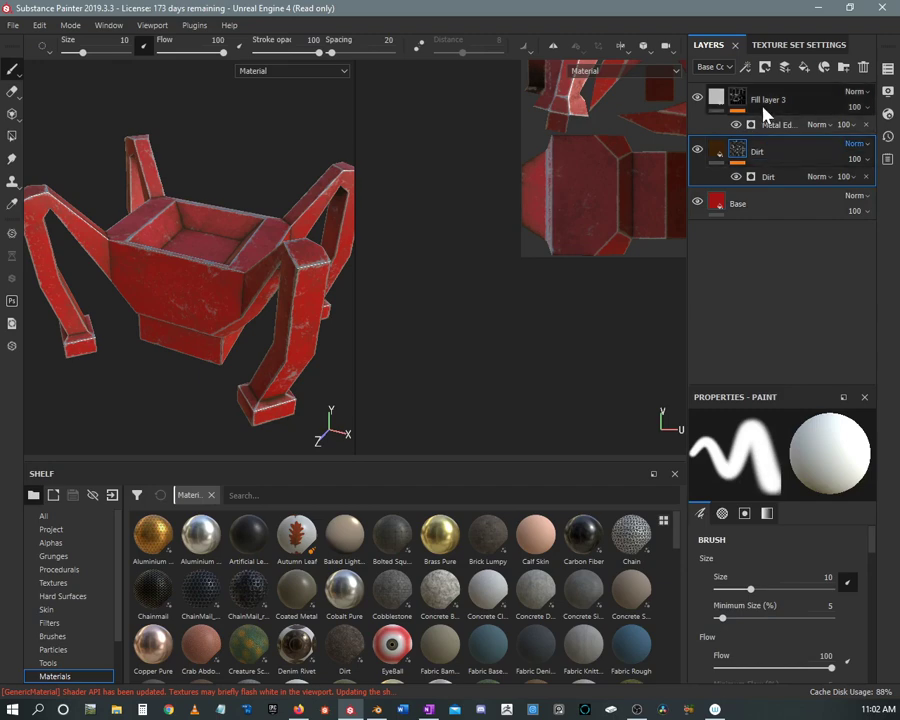
left_click(767, 112)
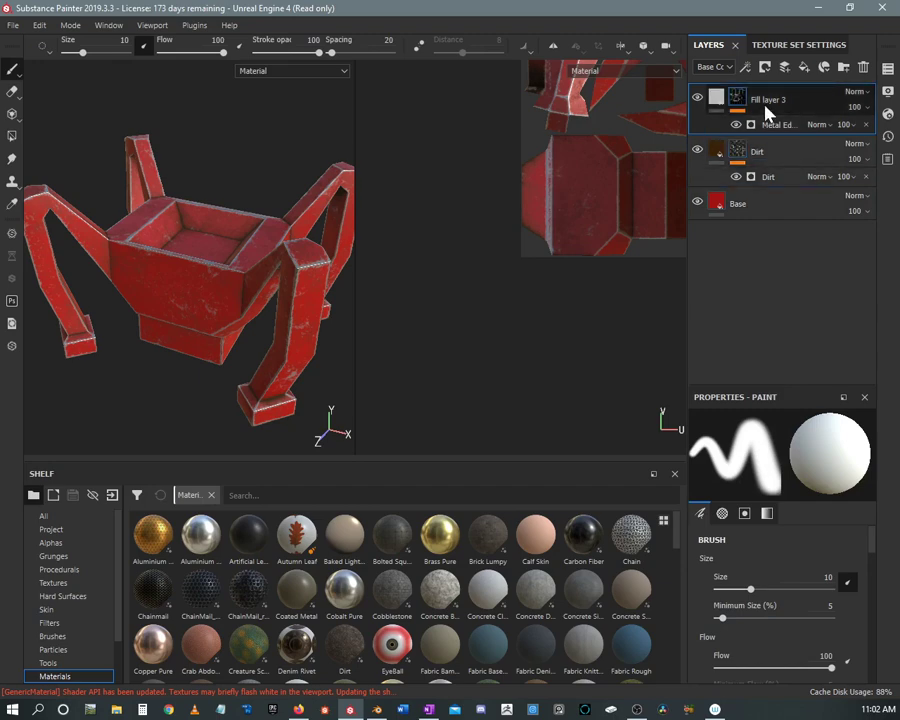
double_click(765, 104)
type("Chipped")
key("Return")
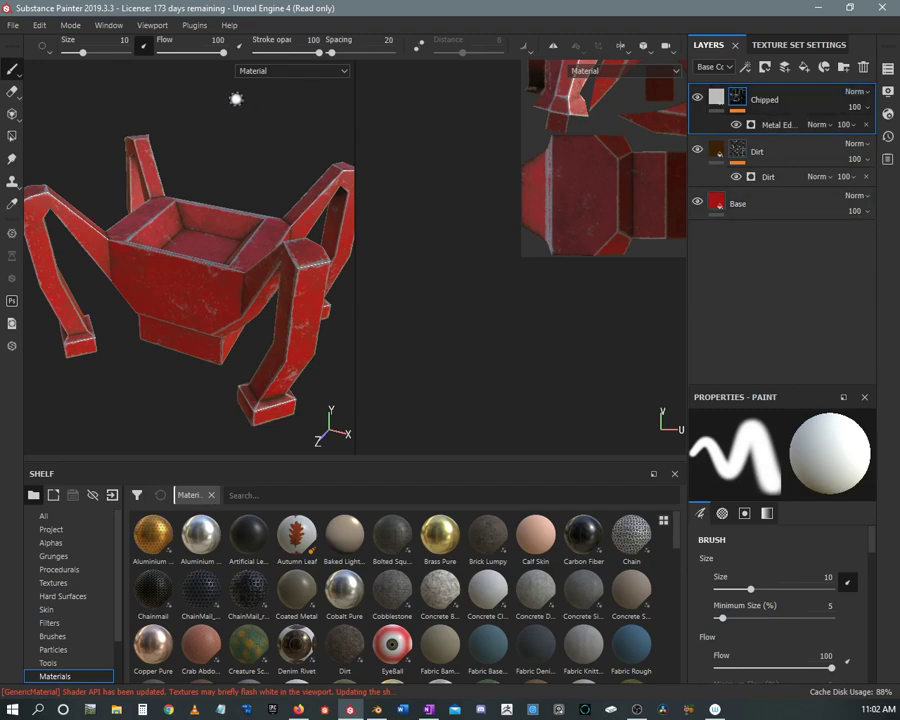
Step: Add a fill layer beneath the Base layer and name it Height Detail
left_click_drag(237, 96, 196, 96, "alt")
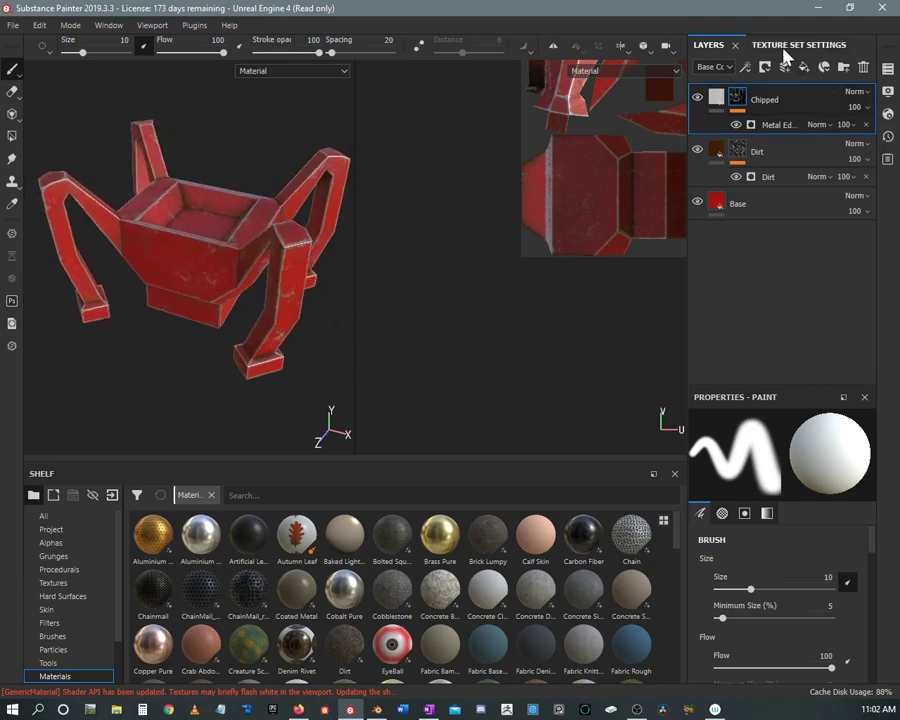
left_click(786, 207)
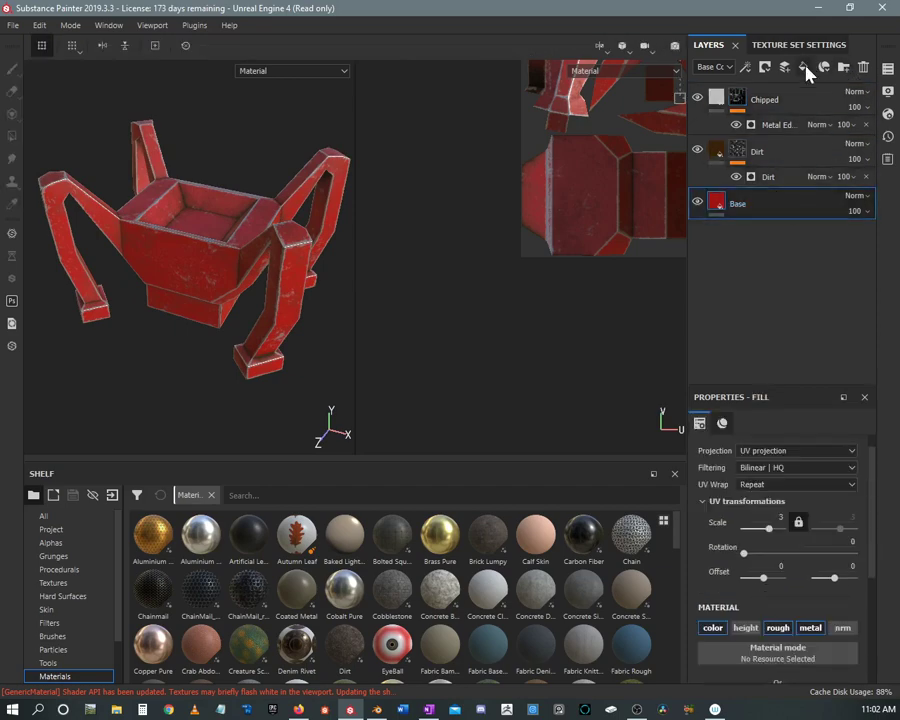
left_click(805, 68)
left_click_drag(762, 208, 766, 259)
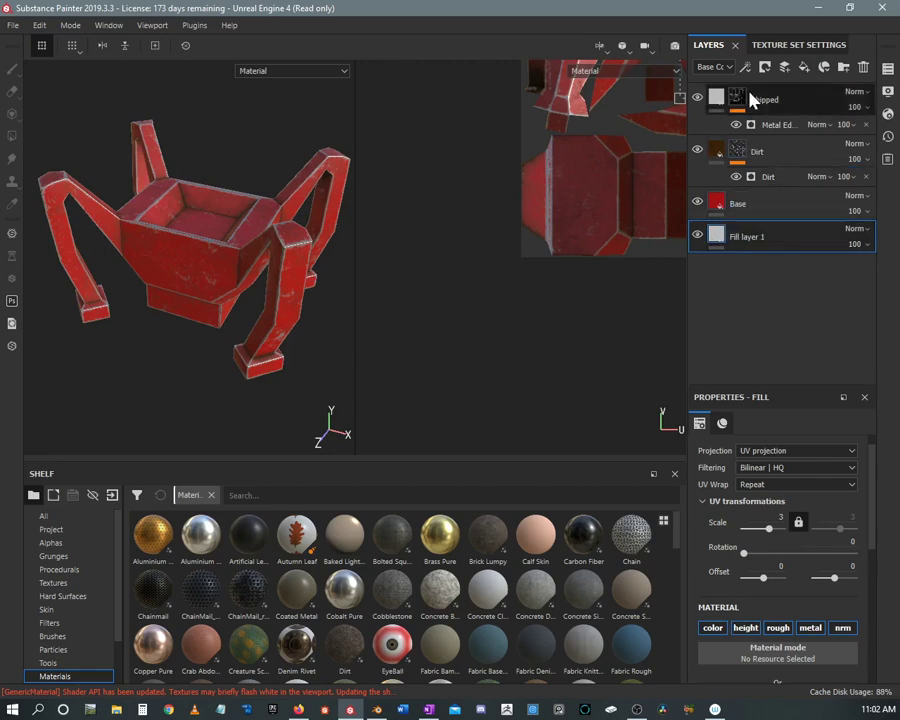
double_click(760, 238)
type("Height")
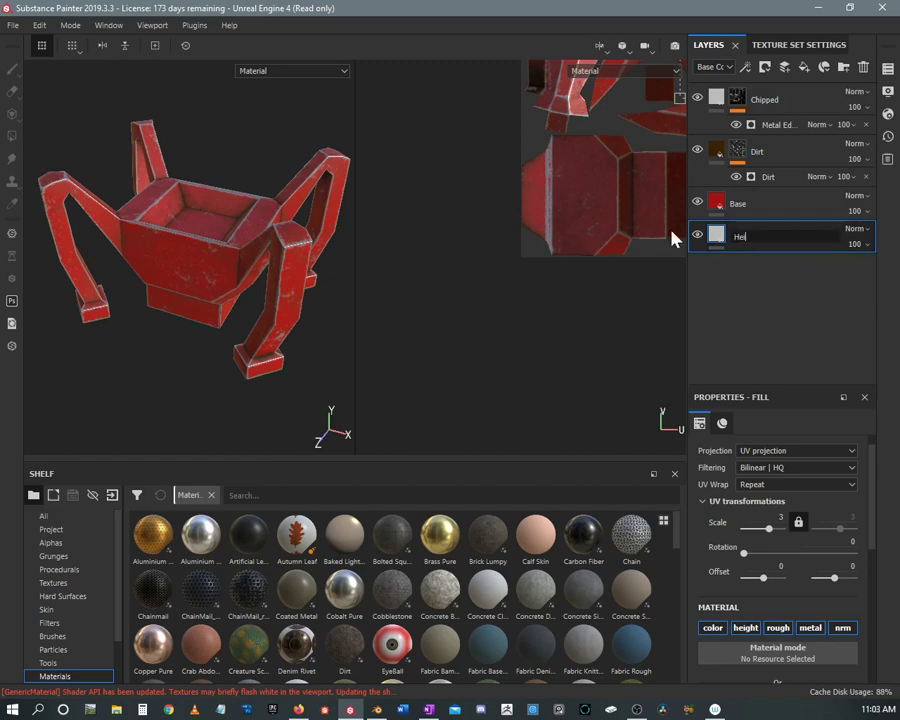
key("Return")
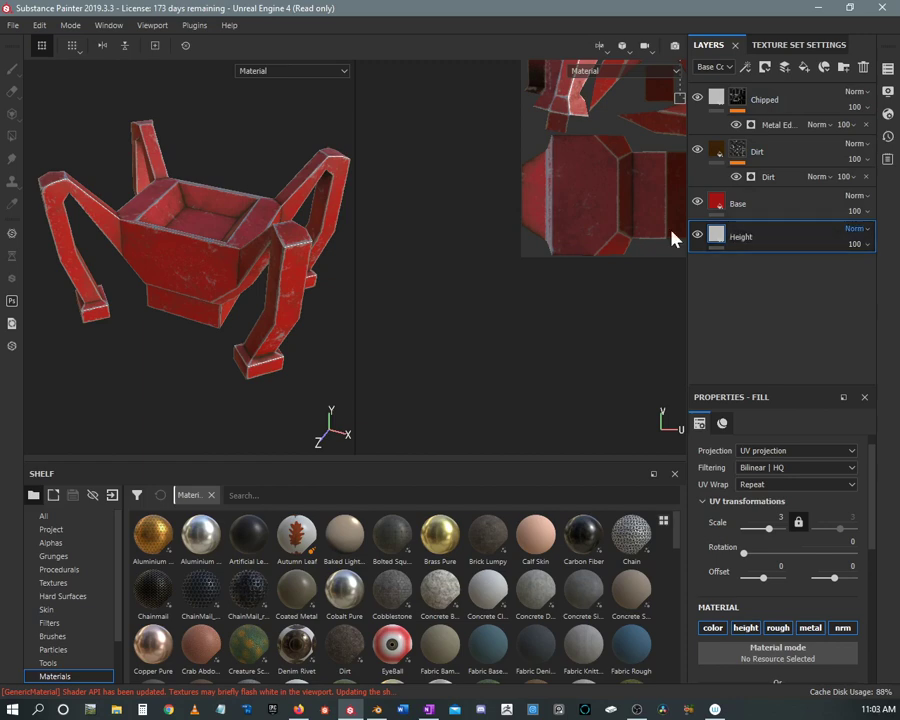
double_click(765, 242)
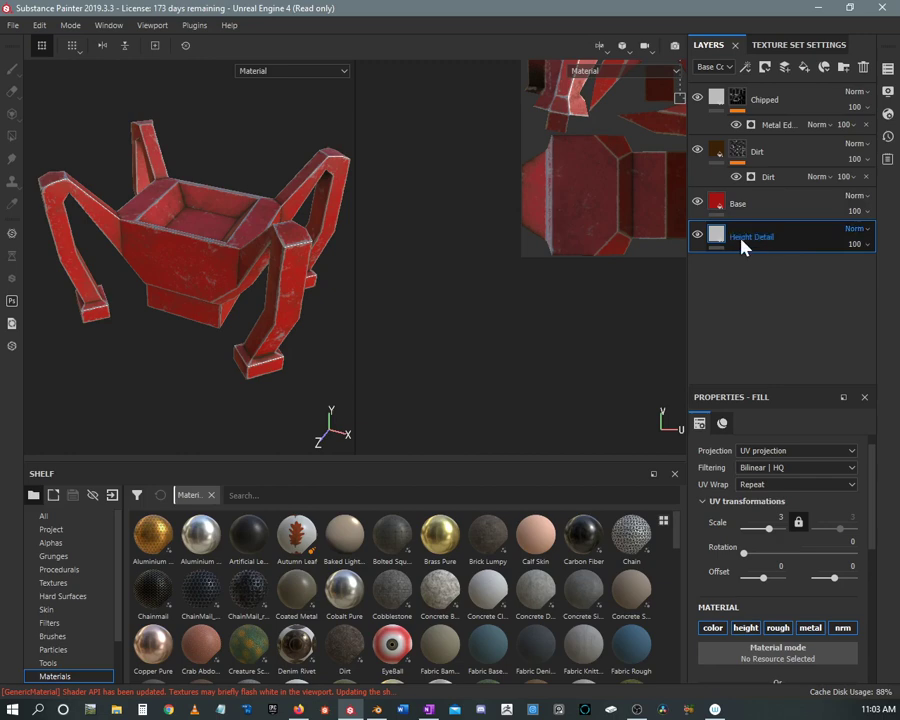
key("Return")
Step: Restrict the Height Detail layer to the height channel only and lower its height to a negative value
scroll(801, 537, "down", 4)
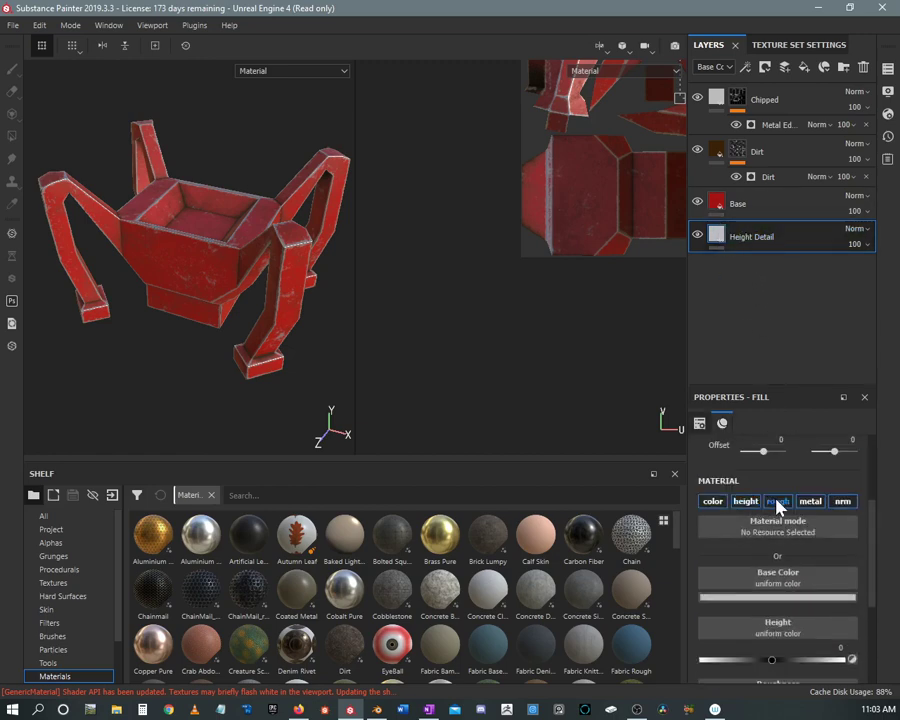
left_click(775, 502)
left_click(708, 503)
left_click(810, 503)
left_click(838, 502)
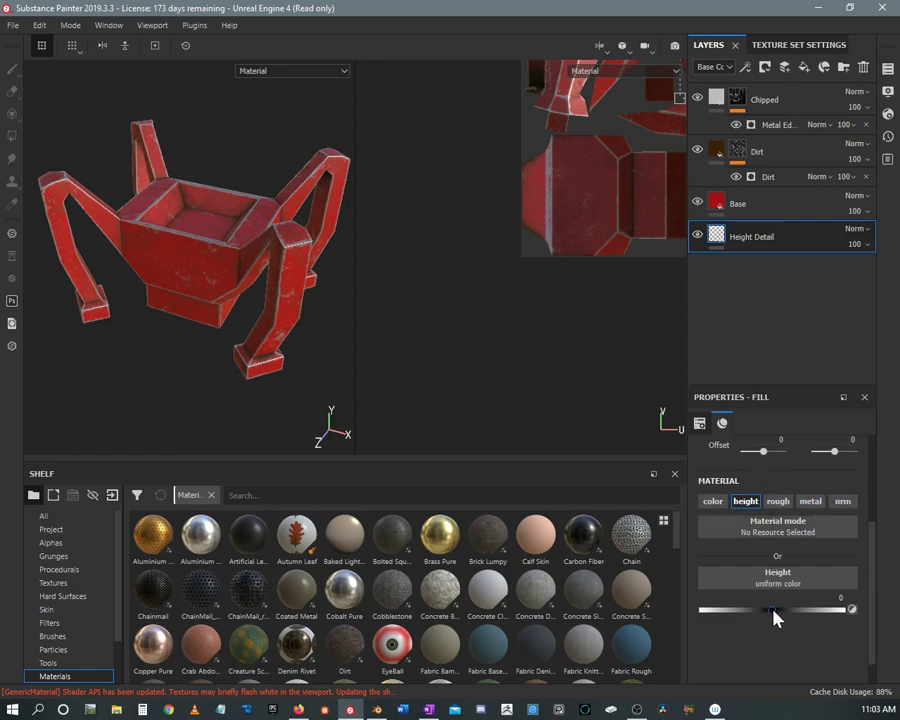
left_click_drag(775, 617, 741, 617)
Step: Add a black mask to the Height Detail layer and paint a freehand groove on the body's outer side panel
right_click(757, 240)
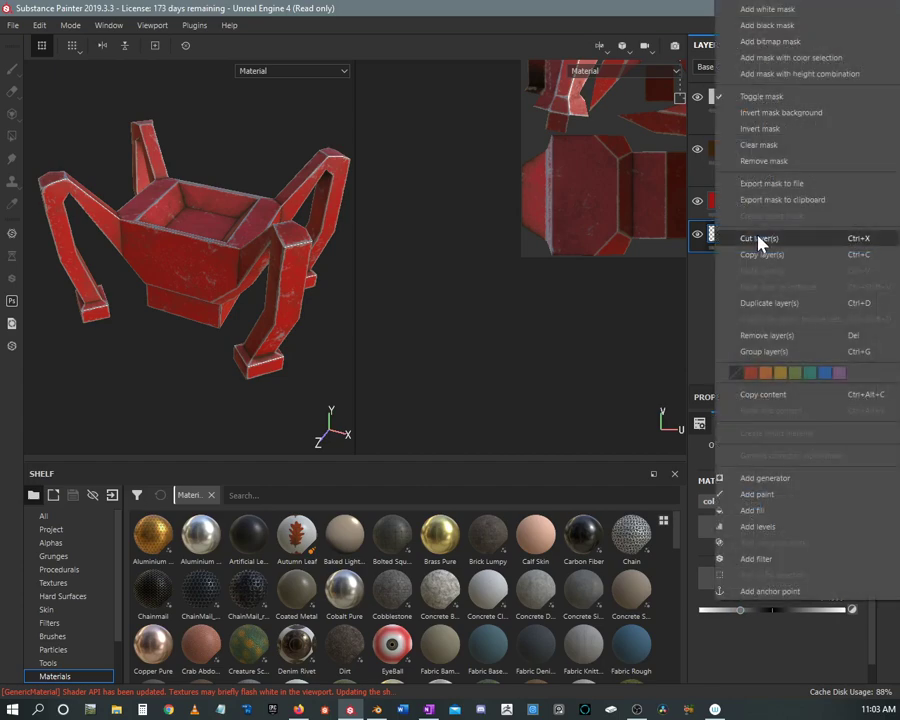
left_click(777, 26)
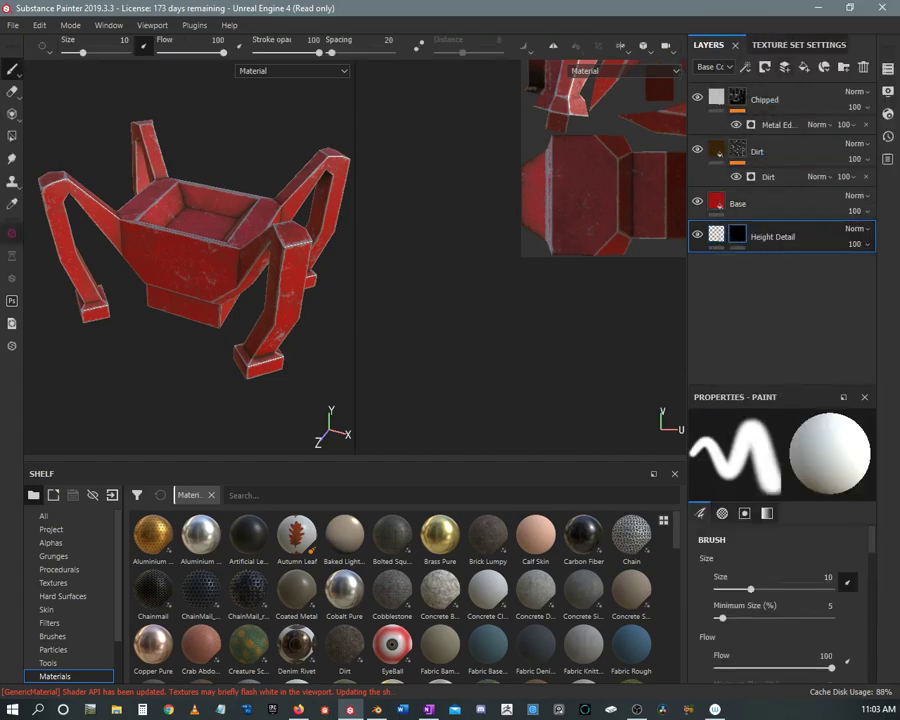
scroll(260, 221, "up", 3)
left_click_drag(185, 335, 276, 209, "alt")
scroll(276, 209, "up", 1)
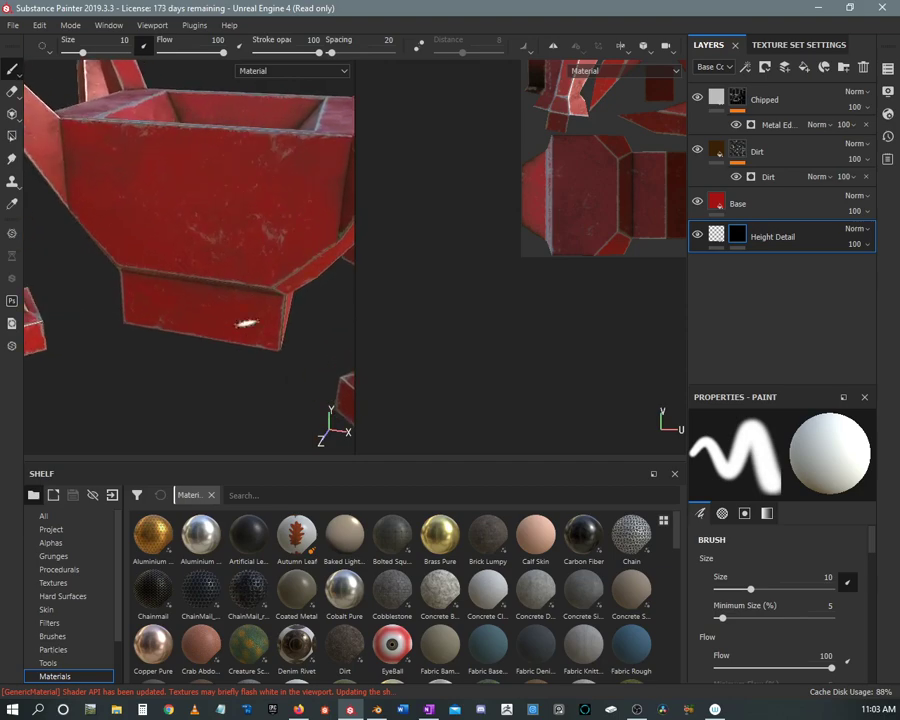
left_click_drag(247, 322, 257, 245, "alt")
mouse_move(316, 152)
left_mouse_down()
mouse_move(215, 205)
mouse_move(166, 174)
mouse_move(206, 208)
mouse_move(231, 206)
mouse_move(200, 214)
mouse_move(200, 204)
mouse_move(135, 160)
mouse_move(170, 125)
mouse_move(98, 140)
mouse_move(223, 217)
mouse_move(185, 231)
left_mouse_up()
scroll(277, 175, "up", 3)
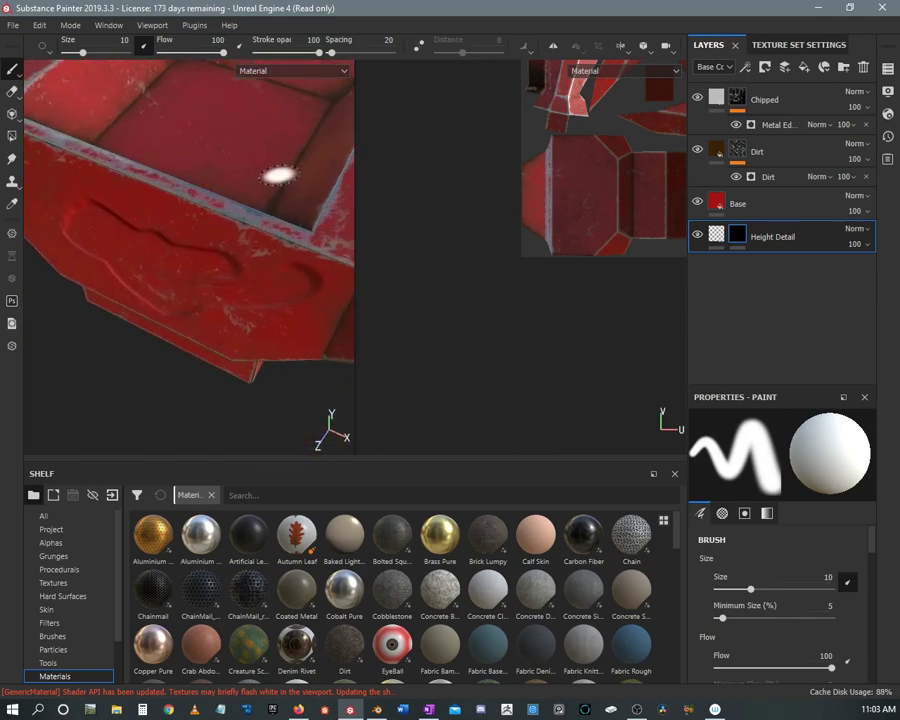
Step: Paint another freehand groove on the Height Detail mask across the floor, inner wall and rim of the body's recess
left_click_drag(277, 175, 104, 263, "alt")
middle_click_drag(104, 263, 79, 299, "alt")
scroll(79, 299, "up", 2)
left_click_drag(145, 225, 173, 247, "alt")
mouse_move(168, 187)
left_mouse_down()
mouse_move(170, 283)
mouse_move(140, 258)
mouse_move(151, 293)
mouse_move(184, 210)
left_mouse_up()
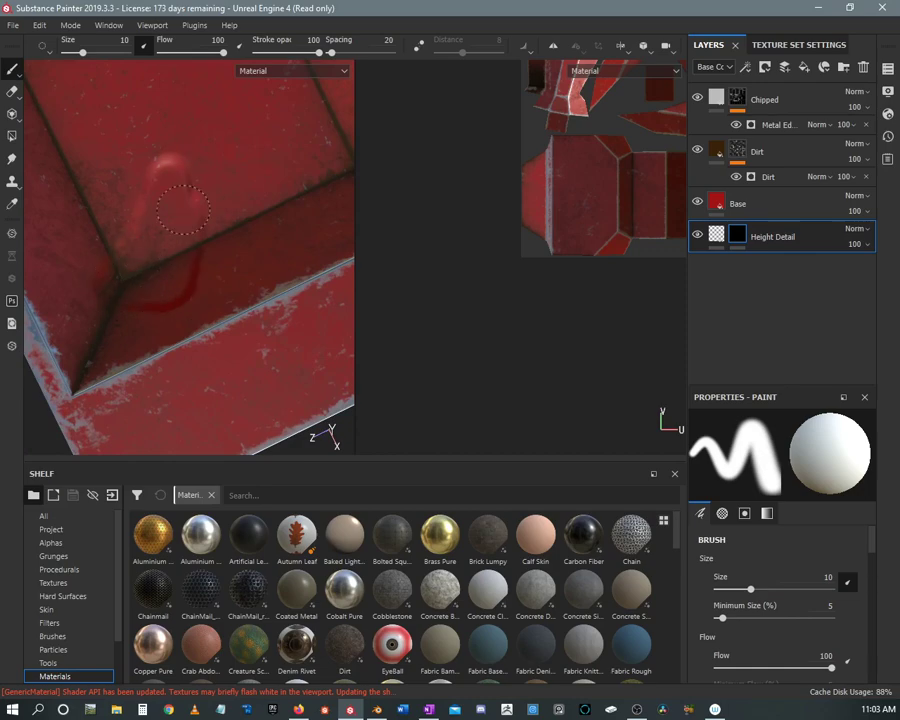
mouse_move(197, 261)
left_mouse_down("alt")
mouse_move(310, 232)
mouse_move(194, 186)
mouse_move(248, 234)
mouse_move(181, 153)
mouse_move(199, 161)
mouse_move(183, 188)
left_mouse_up("alt")
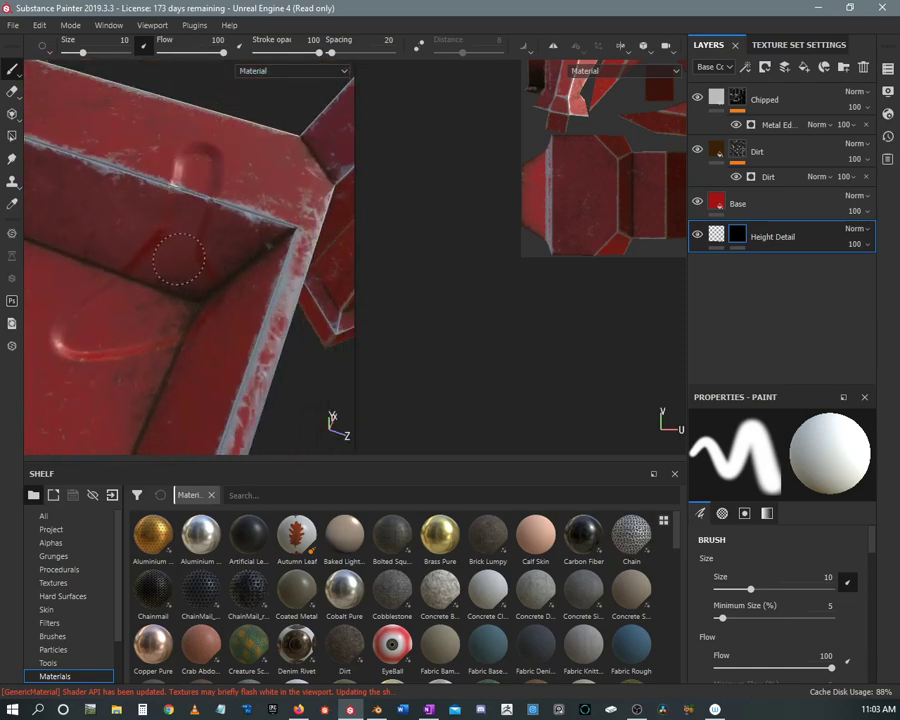
Step: Examine the painted grooves on the recess and the outer side panel from several angles
mouse_move(172, 265)
left_mouse_down("alt")
mouse_move(114, 241)
mouse_move(145, 247)
mouse_move(127, 249)
mouse_move(221, 187)
mouse_move(241, 208)
mouse_move(187, 203)
mouse_move(236, 207)
mouse_move(211, 231)
mouse_move(207, 291)
mouse_move(235, 275)
mouse_move(215, 262)
mouse_move(249, 187)
mouse_move(179, 153)
mouse_move(157, 275)
mouse_move(300, 255)
left_mouse_up("alt")
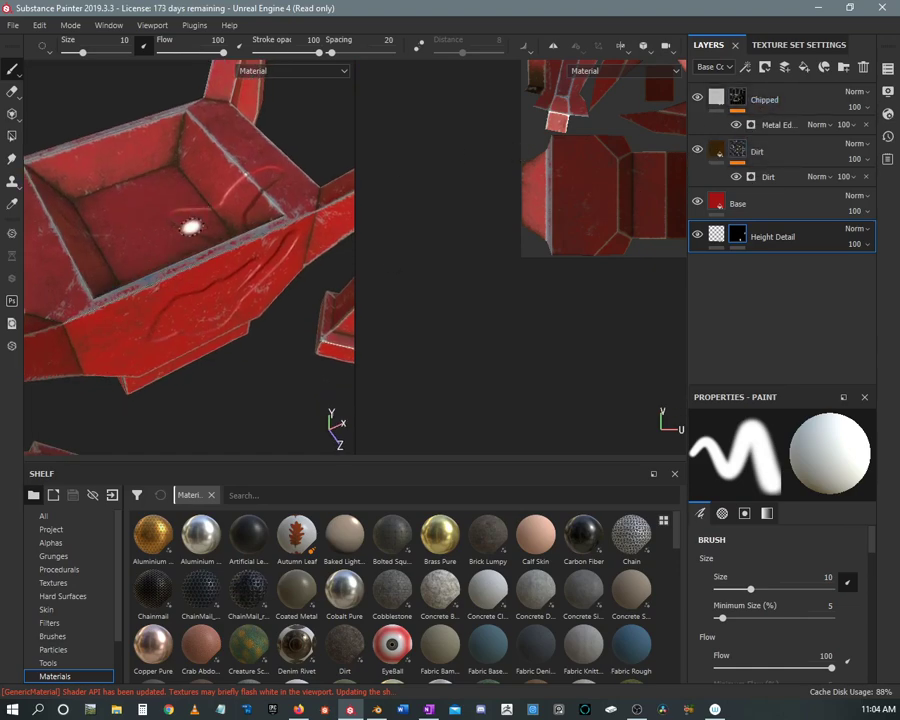
left_click_drag(210, 247, 165, 131, "alt")
scroll(208, 210, "down", 3)
middle_click_drag(165, 131, 194, 249, "alt")
scroll(194, 249, "up", 5)
left_click_drag(194, 249, 223, 202, "alt")
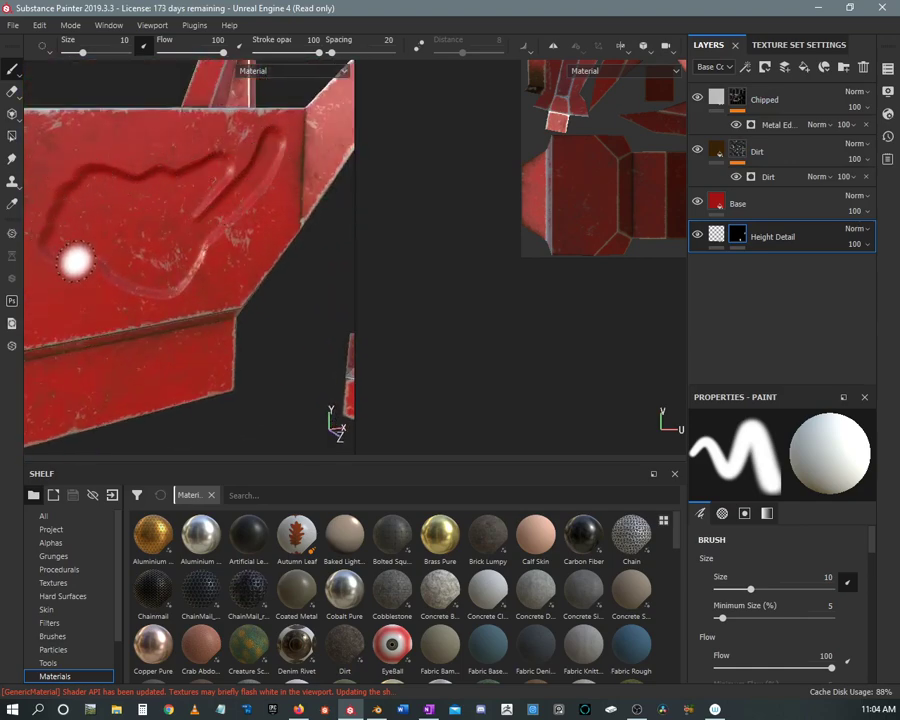
scroll(279, 154, "down", 4)
left_click_drag(279, 154, 240, 230, "alt")
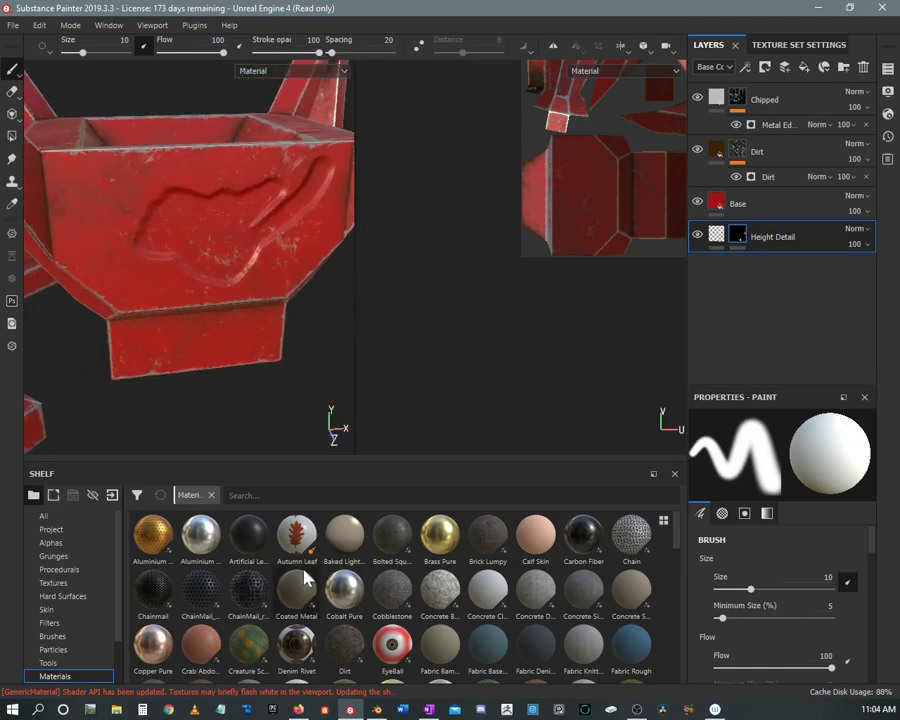
Step: Add an anchor point to the Height Detail layer's mask
right_click(740, 238)
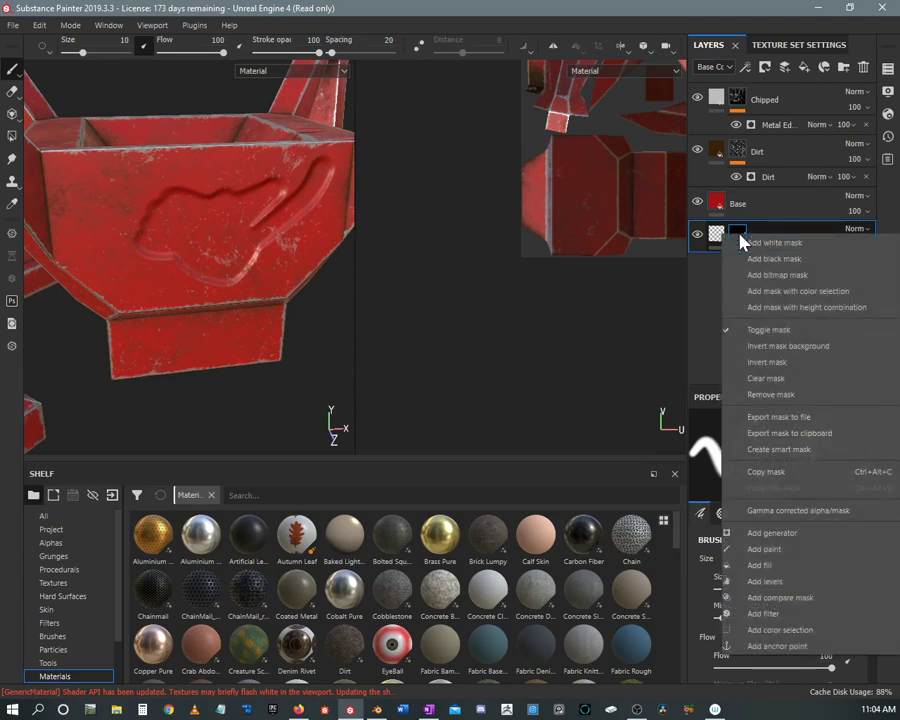
left_click(741, 233)
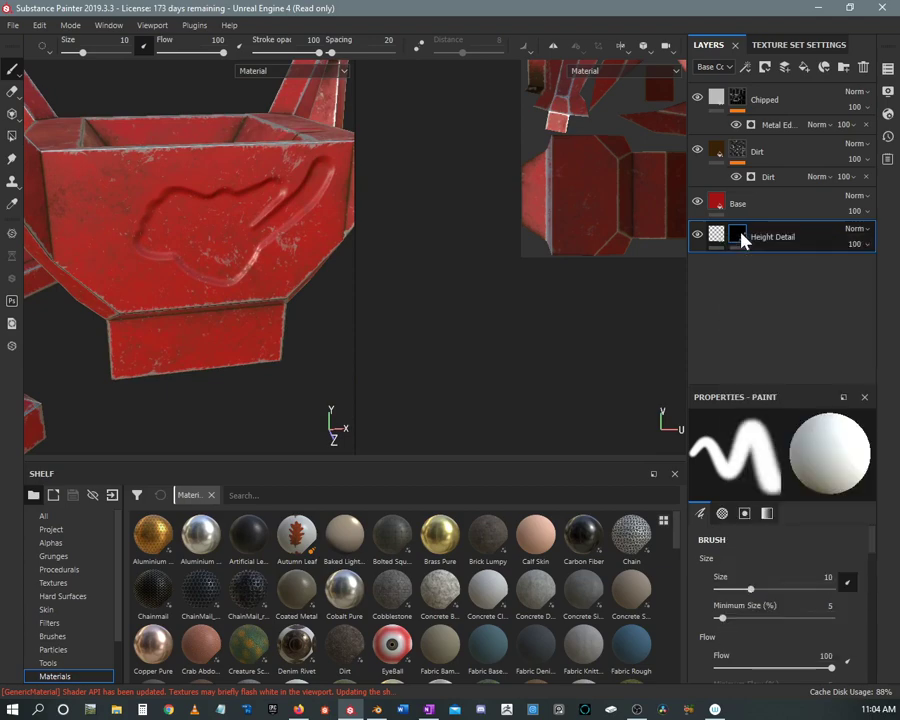
right_click(741, 233)
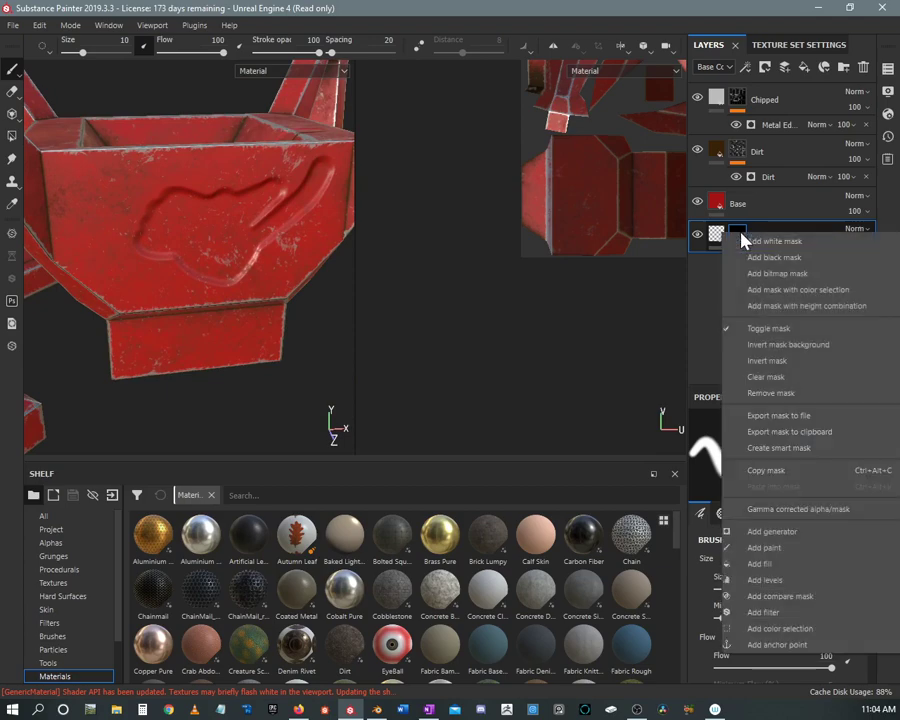
left_click(776, 645)
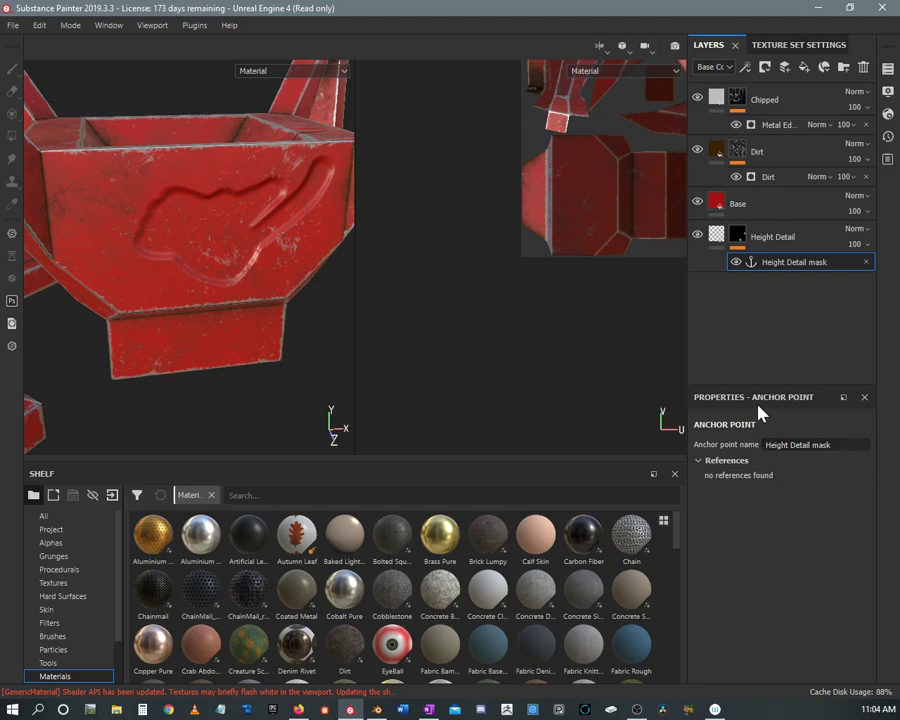
Step: Assign the Height Detail mask anchor point to the Micro Height input of the Dirt layer's generator
left_click(784, 240)
left_click_drag(327, 195, 232, 335, "alt")
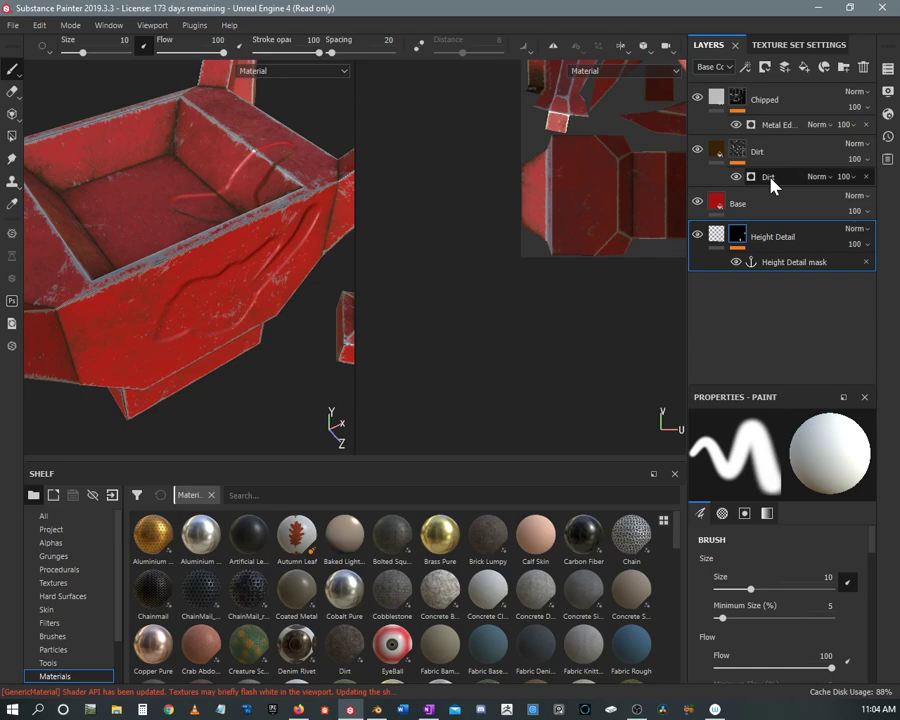
left_click(770, 178)
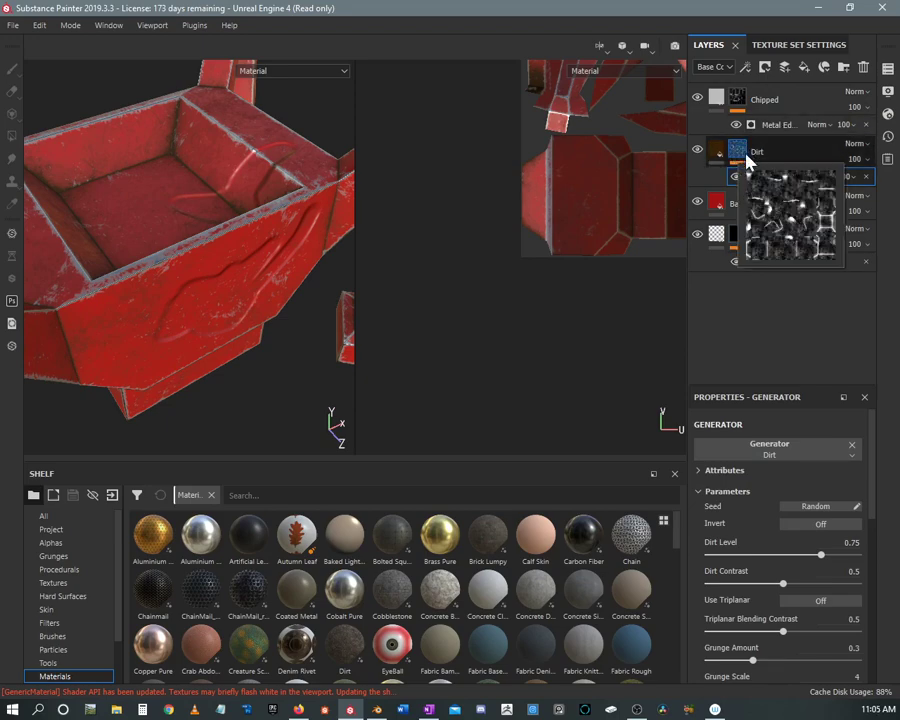
scroll(769, 540, "down", 5)
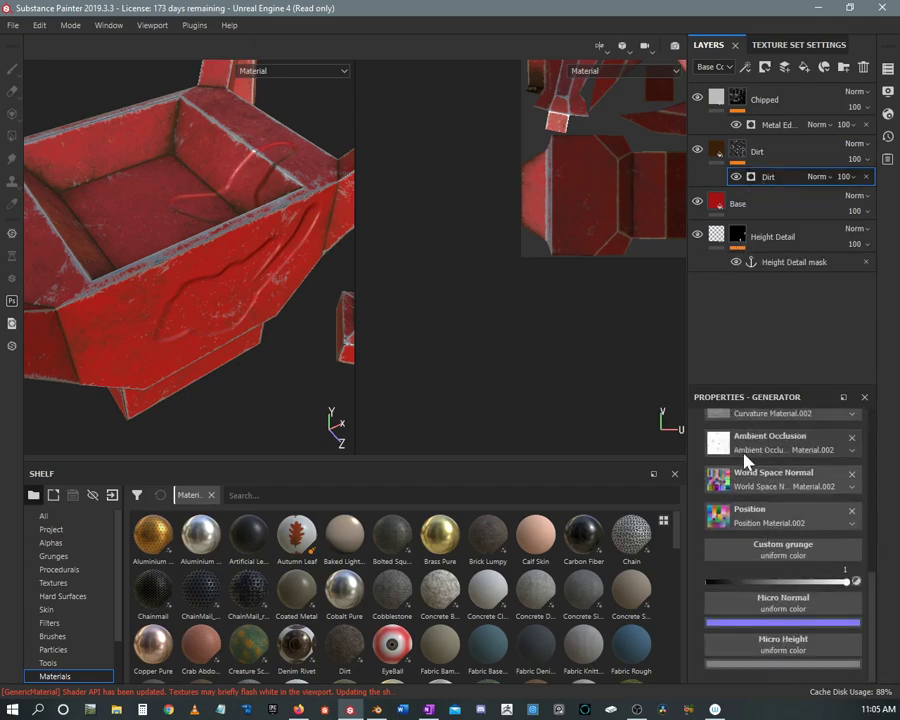
left_click(778, 652)
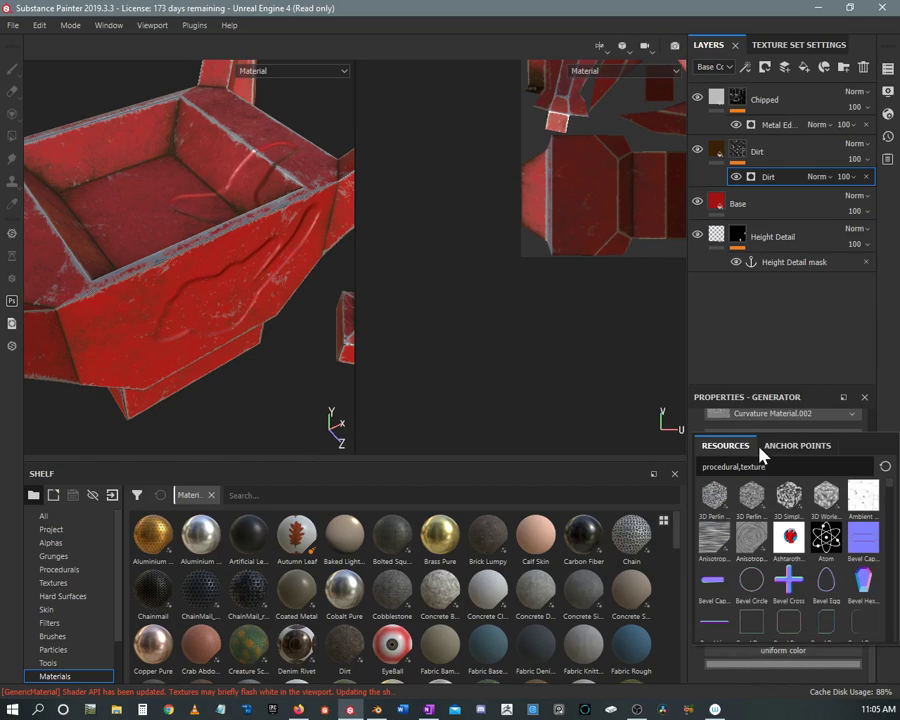
left_click(789, 452)
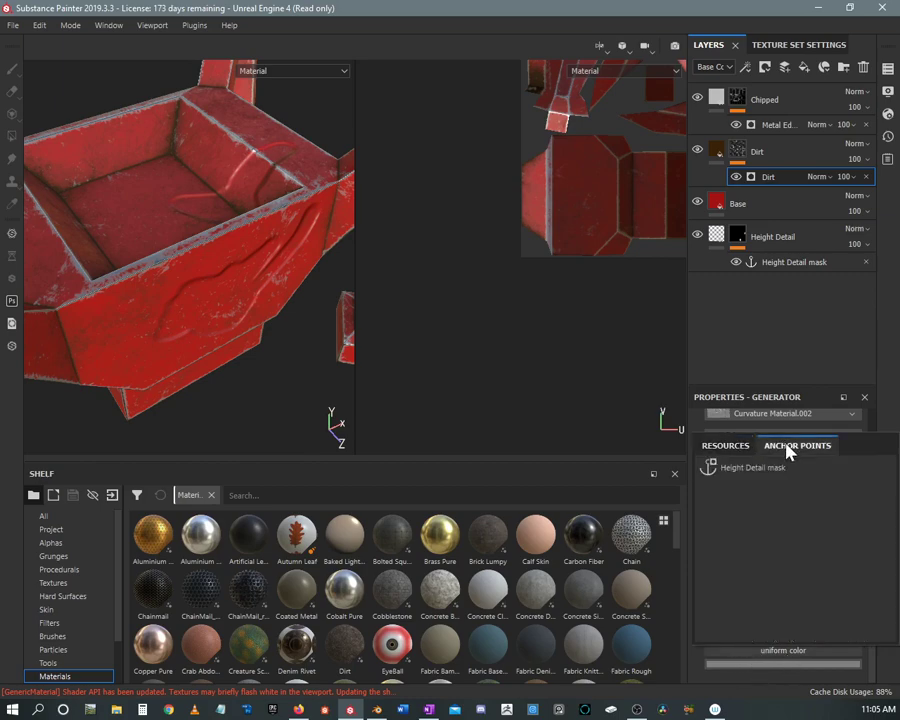
left_click(738, 476)
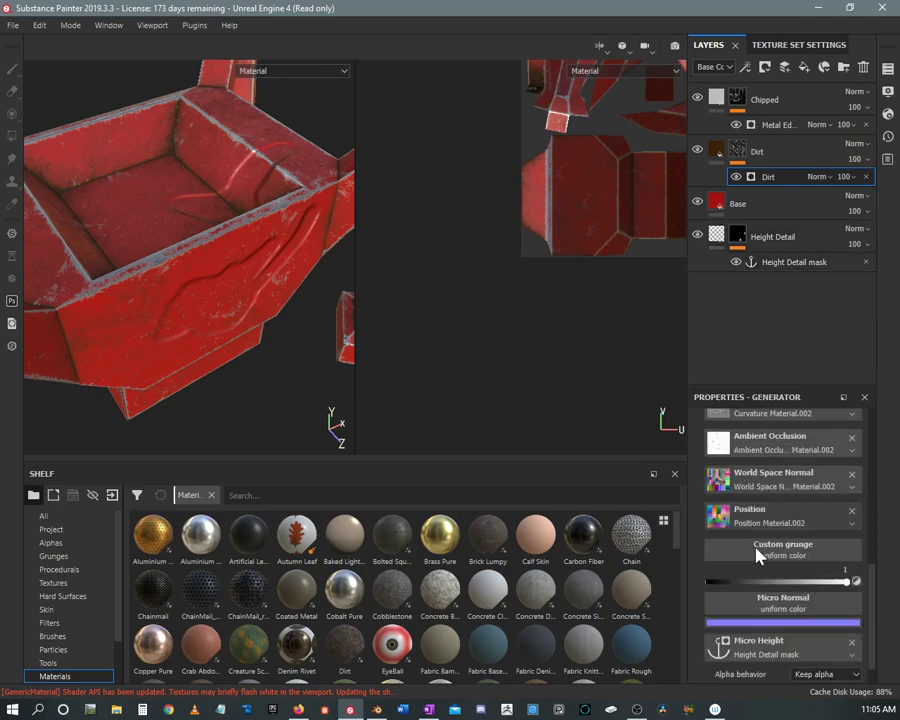
Step: Turn on Micro Height in the Micro Details settings of the Dirt layer's generator
scroll(770, 570, "down", 1)
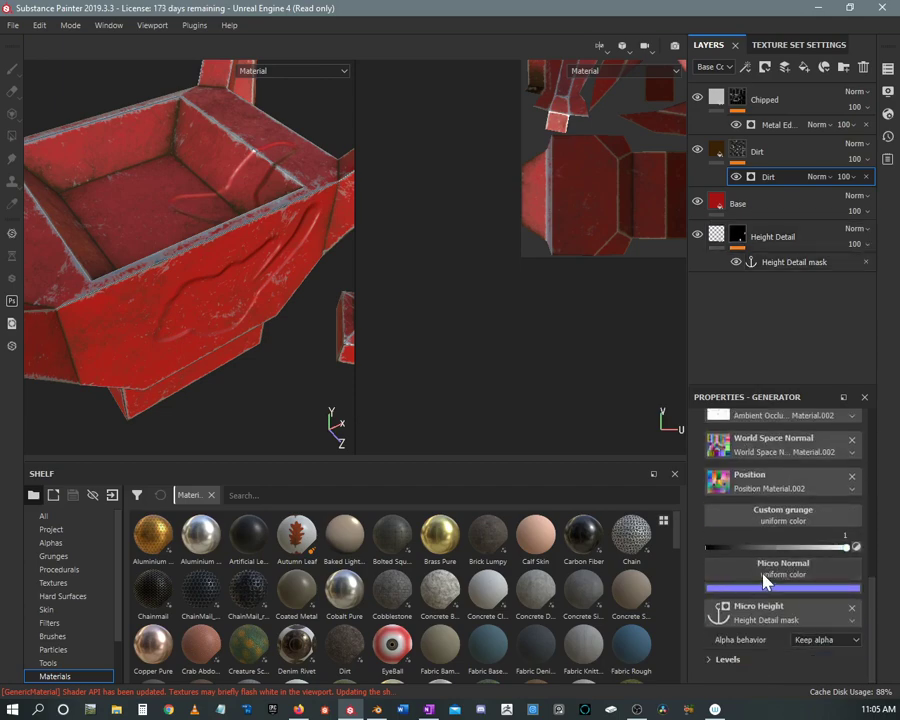
scroll(743, 607, "up", 5)
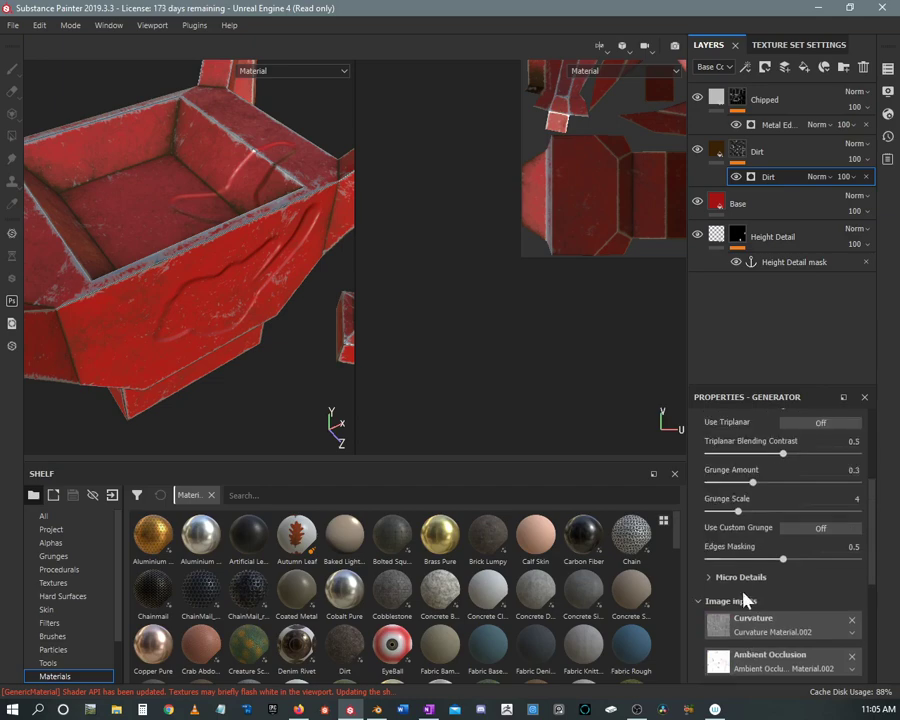
scroll(745, 625, "down", 5)
scroll(745, 624, "up", 3)
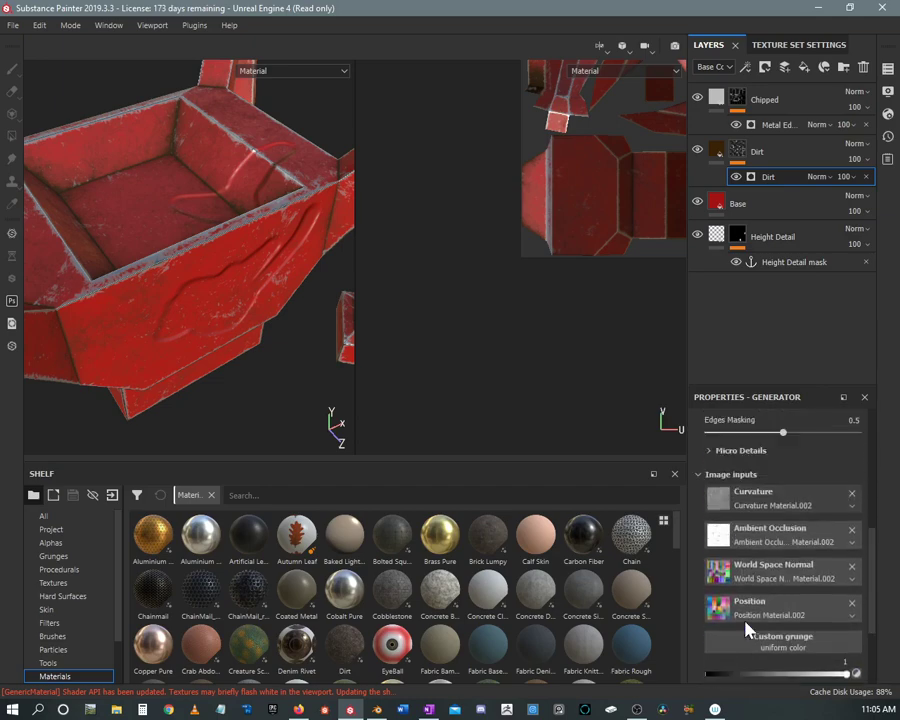
scroll(746, 560, "up", 1)
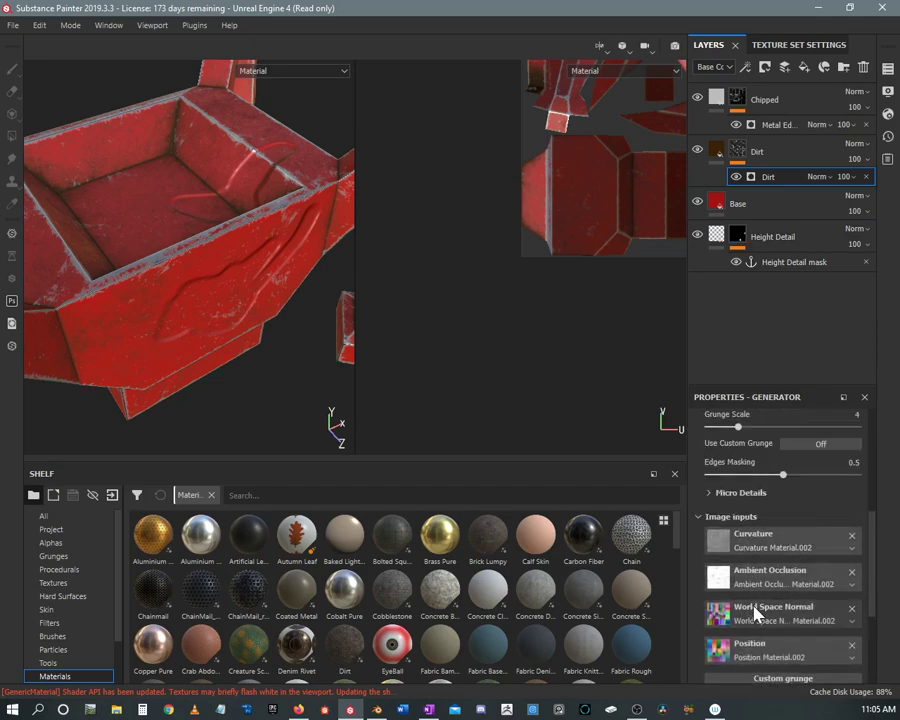
scroll(745, 615, "down", 4)
scroll(765, 615, "up", 5)
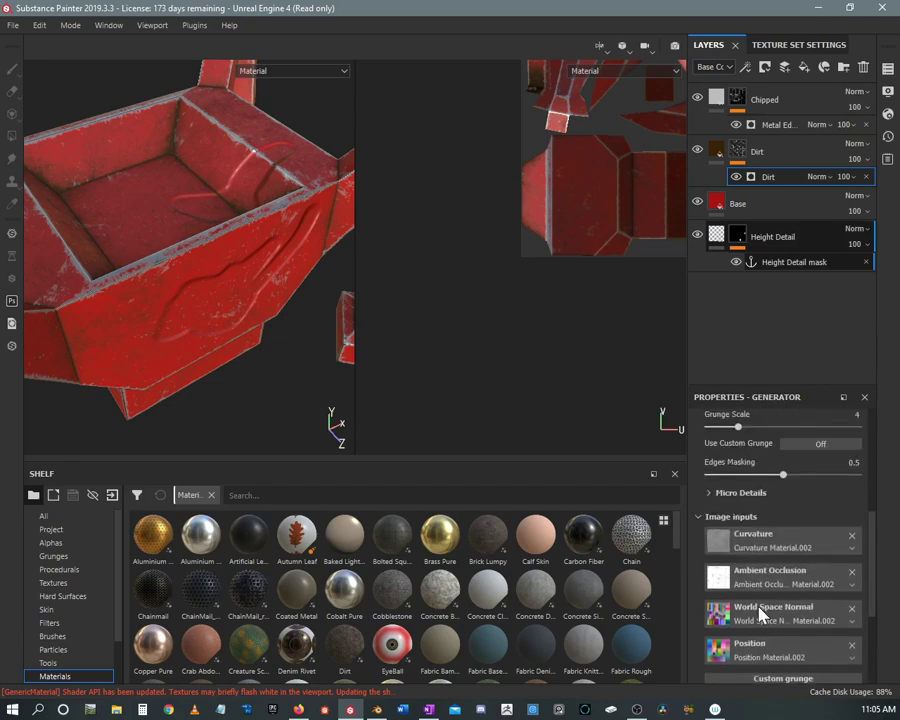
left_click(713, 537)
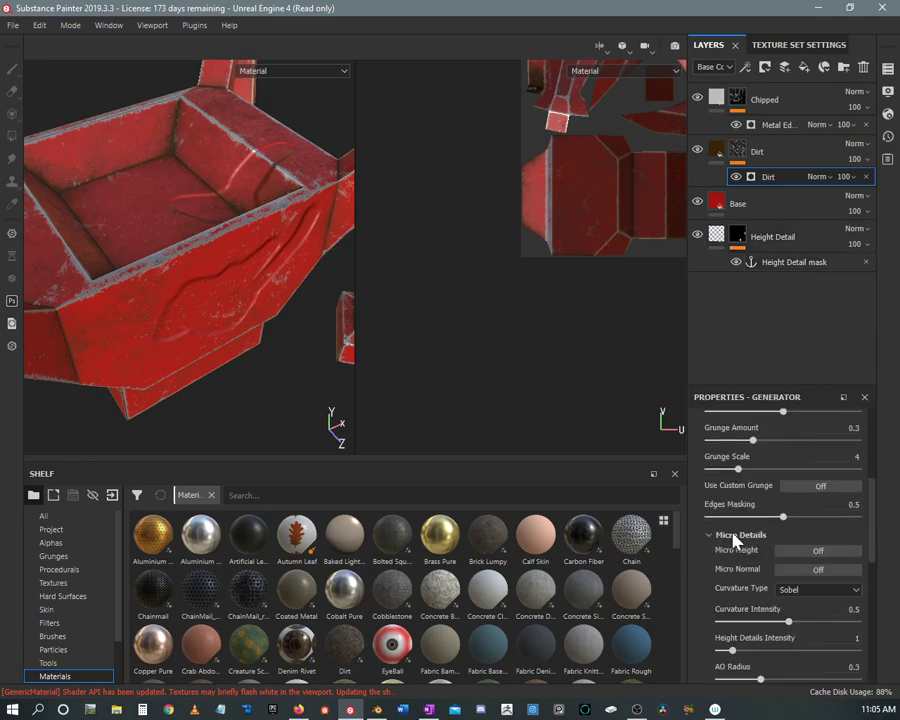
scroll(752, 536, "down", 2)
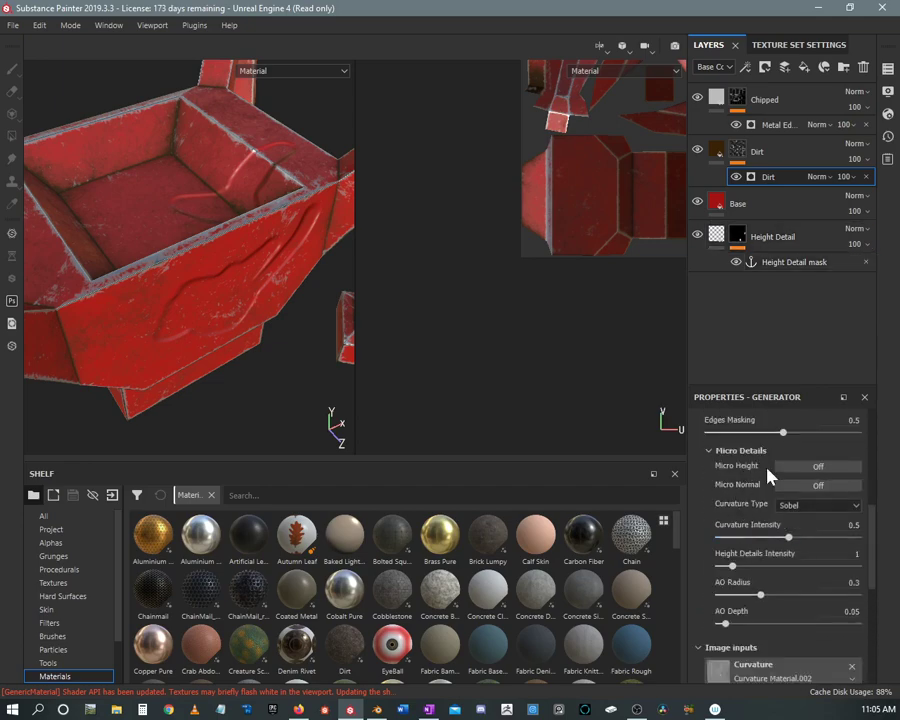
left_click(817, 483)
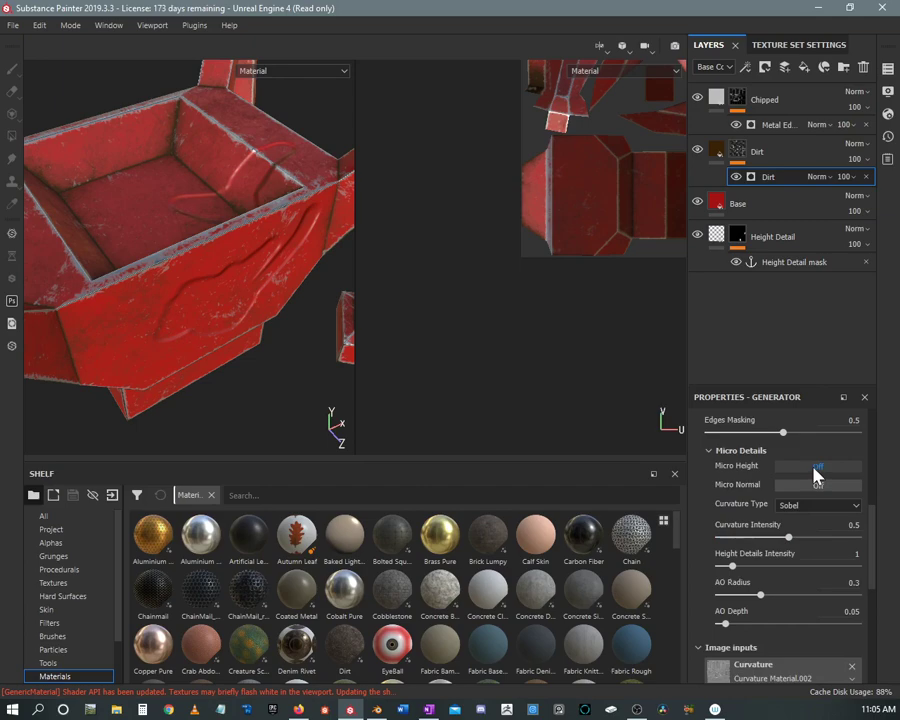
left_click(816, 468)
Step: Examine how the dirt follows the painted grooves on the outer side panel and inside the recess
left_click_drag(288, 305, 207, 241, "alt")
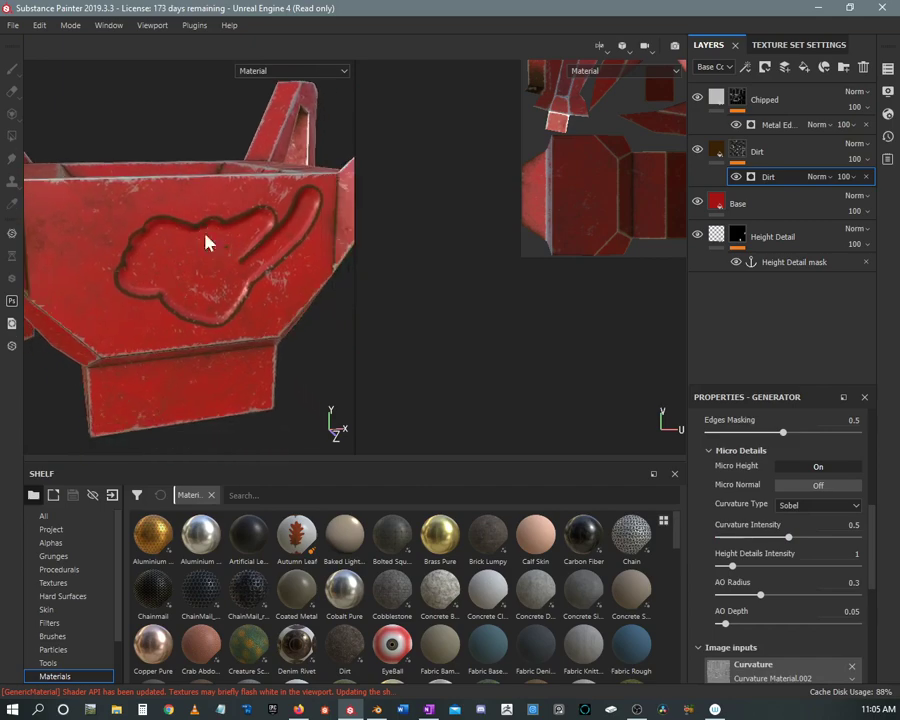
right_click_drag(207, 241, 233, 314, "alt")
mouse_move(233, 314)
left_mouse_down("alt")
mouse_move(235, 259)
mouse_move(267, 315)
mouse_move(260, 301)
mouse_move(243, 317)
mouse_move(173, 249)
mouse_move(197, 287)
mouse_move(228, 309)
left_mouse_up("alt")
right_click_drag(228, 309, 297, 241, "shift")
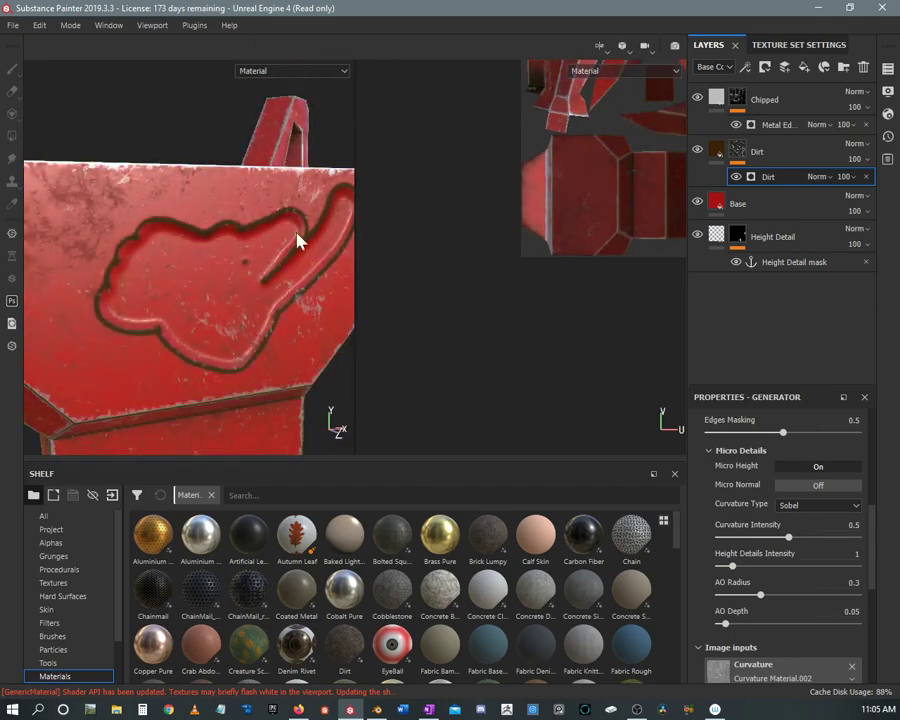
left_click_drag(297, 241, 177, 264, "alt")
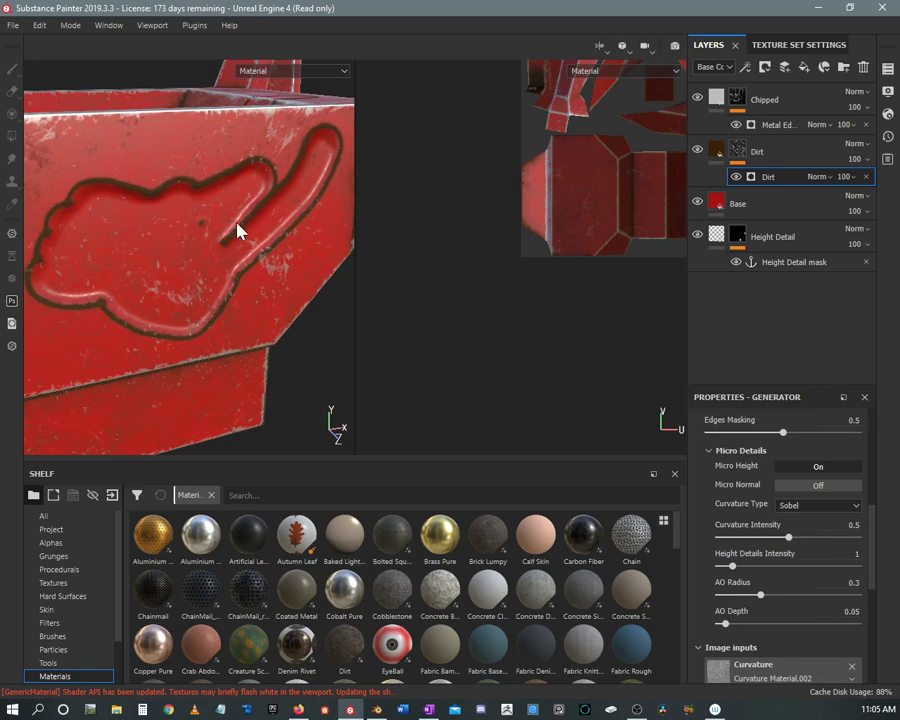
scroll(237, 231, "up", 5)
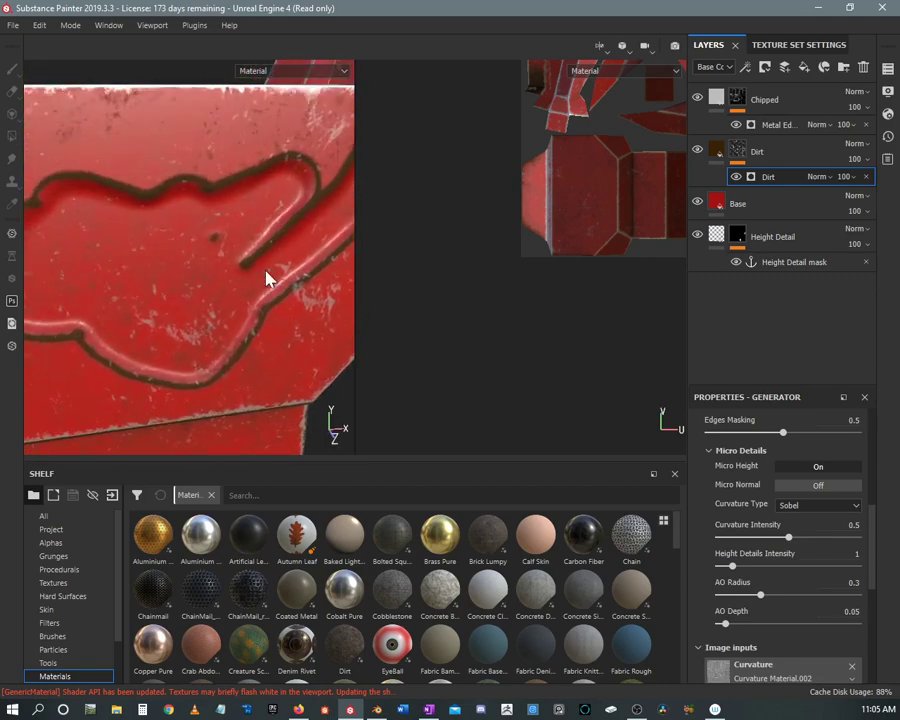
left_click_drag(265, 278, 197, 328, "alt")
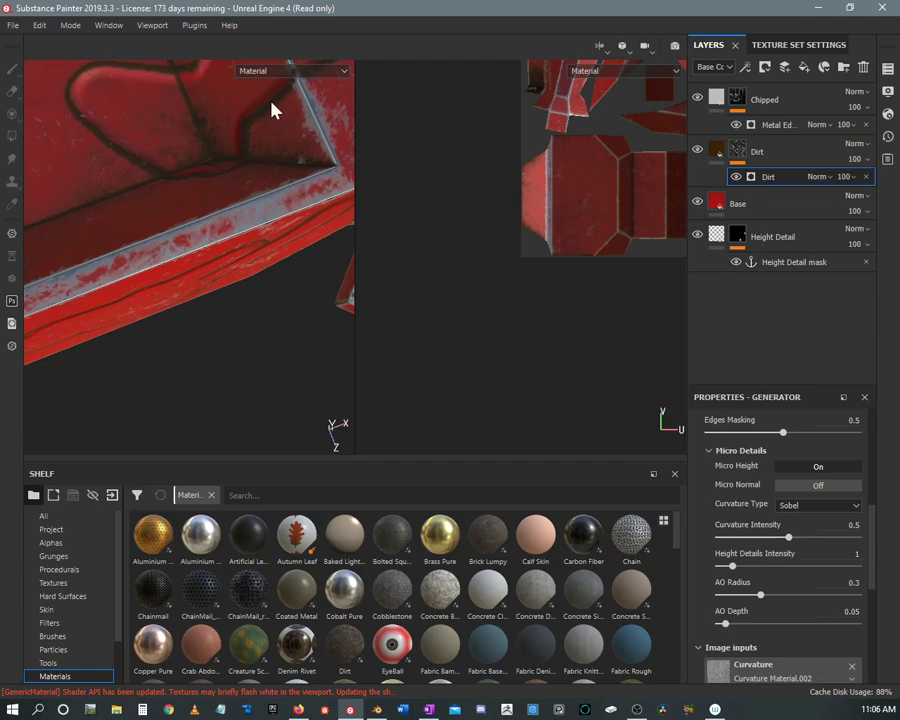
left_click_drag(362, 298, 271, 175, "alt")
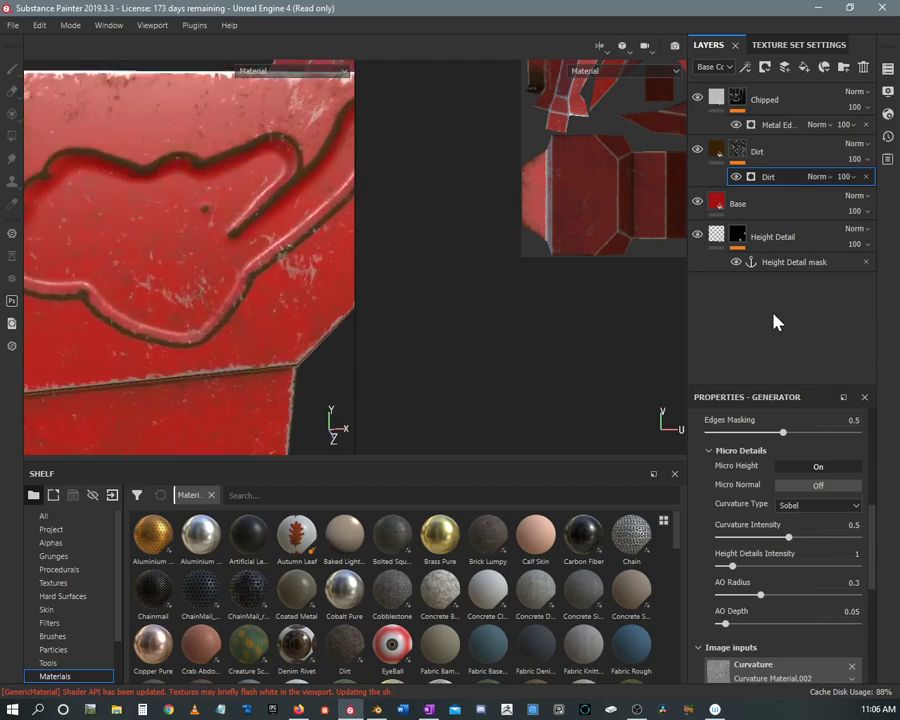
Step: Try a raised height of 0.4203 on the Height Detail fill and inspect the dirt around the painted shapes
left_click(716, 236)
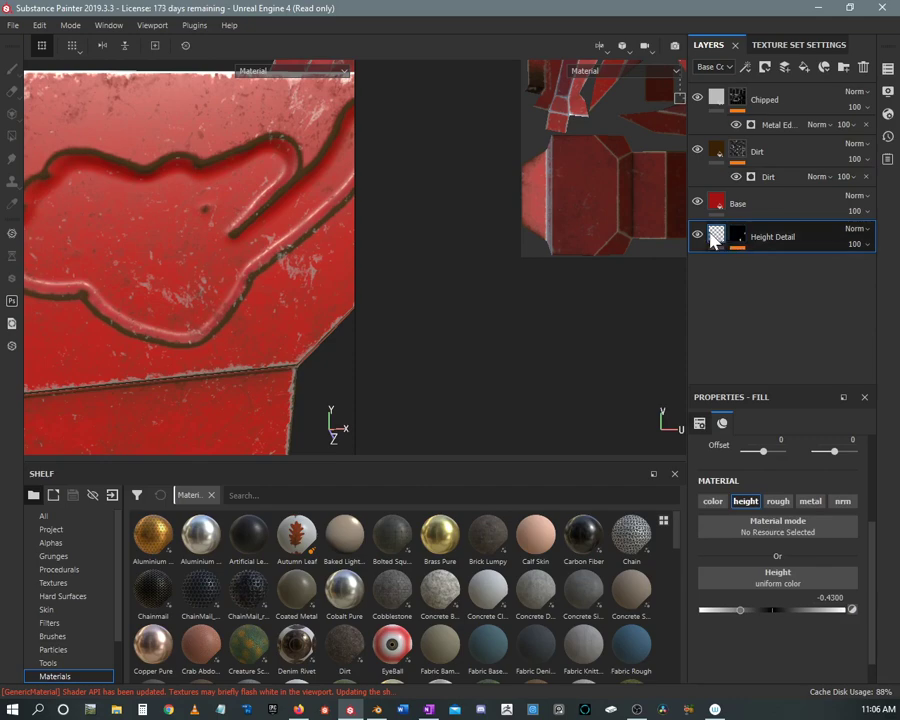
left_click_drag(742, 610, 801, 614)
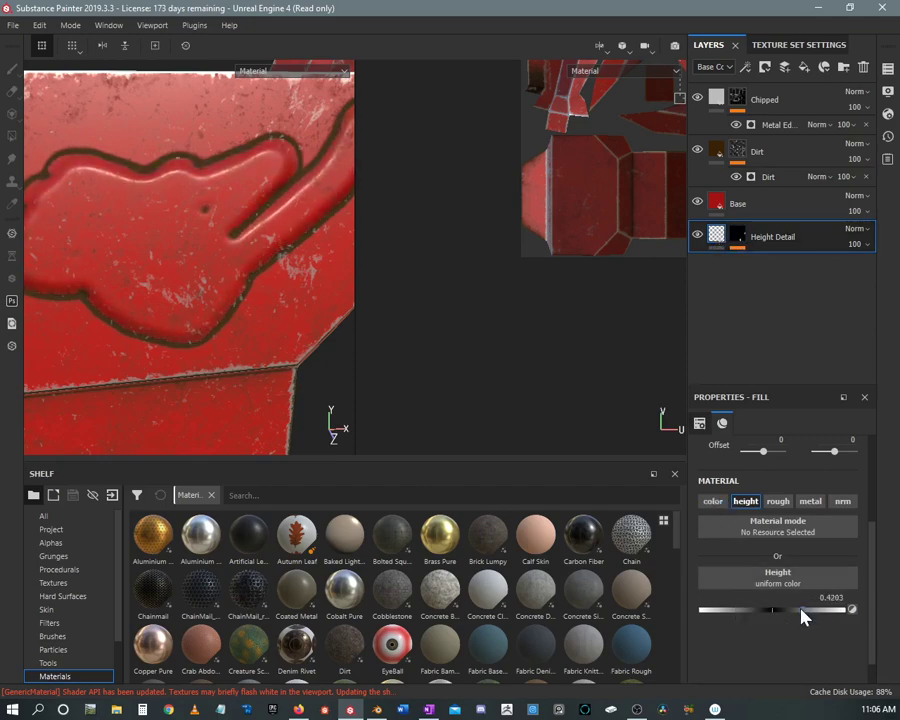
left_click_drag(200, 212, 230, 300, "alt")
right_click_drag(230, 300, 225, 396, "alt")
middle_click_drag(228, 165, 189, 283, "alt")
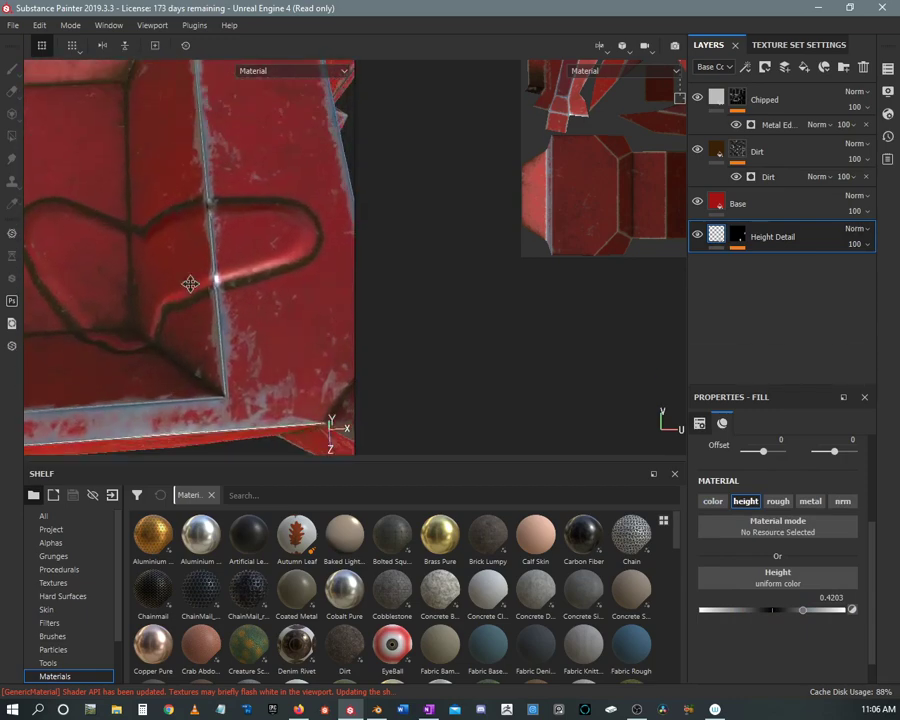
right_click_drag(189, 283, 231, 299, "alt")
left_click_drag(231, 299, 259, 197, "alt")
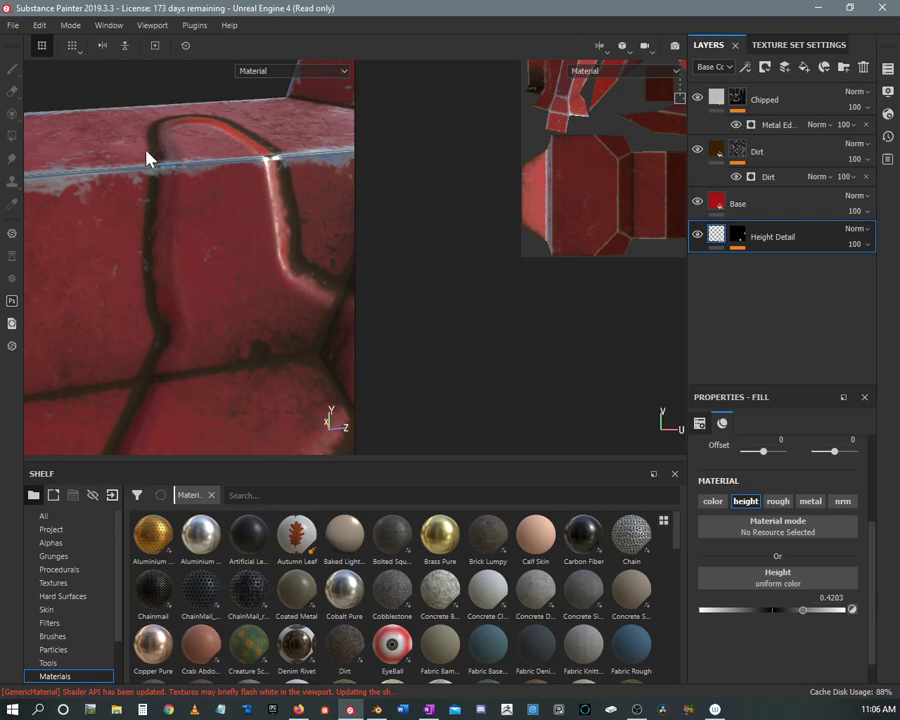
left_click_drag(193, 191, 484, 358, "alt")
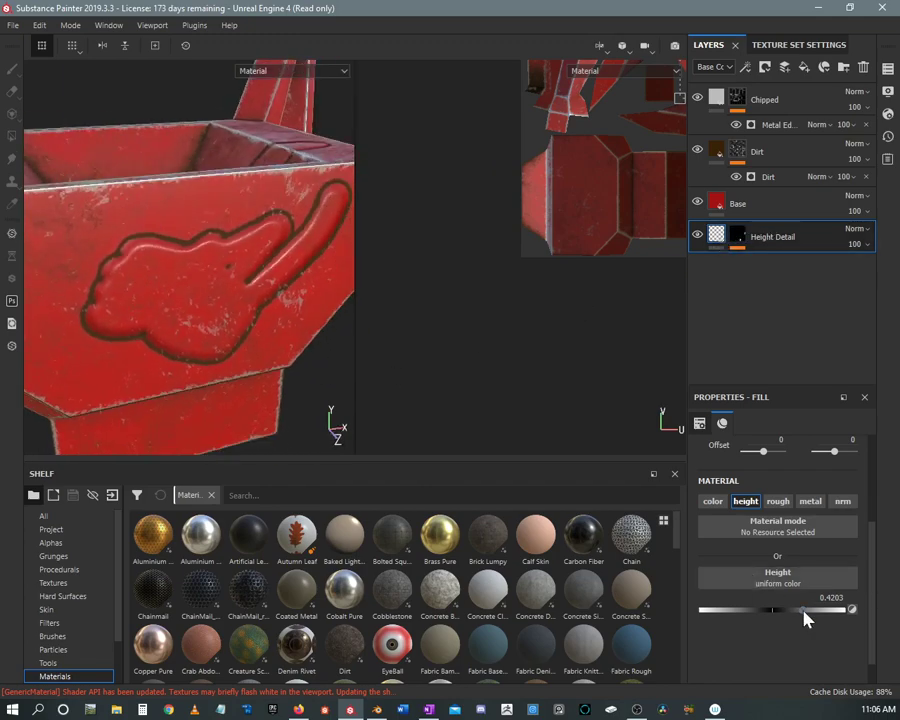
Step: Set the Height Detail fill's height to -0.4589 so the painted shapes are recessed
left_click_drag(802, 612, 741, 612)
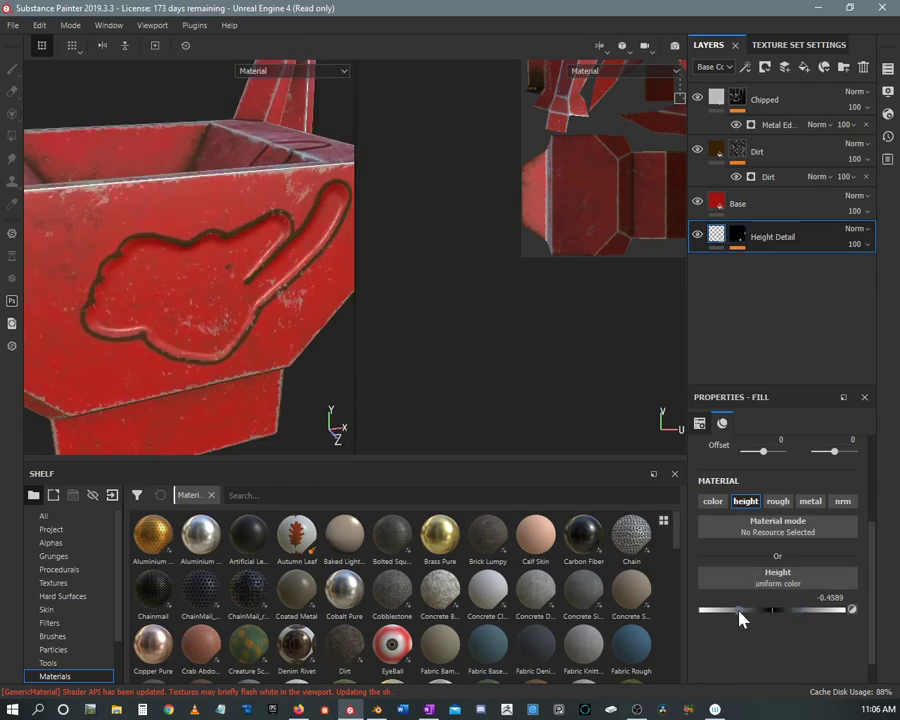
left_click_drag(169, 267, 215, 325, "alt")
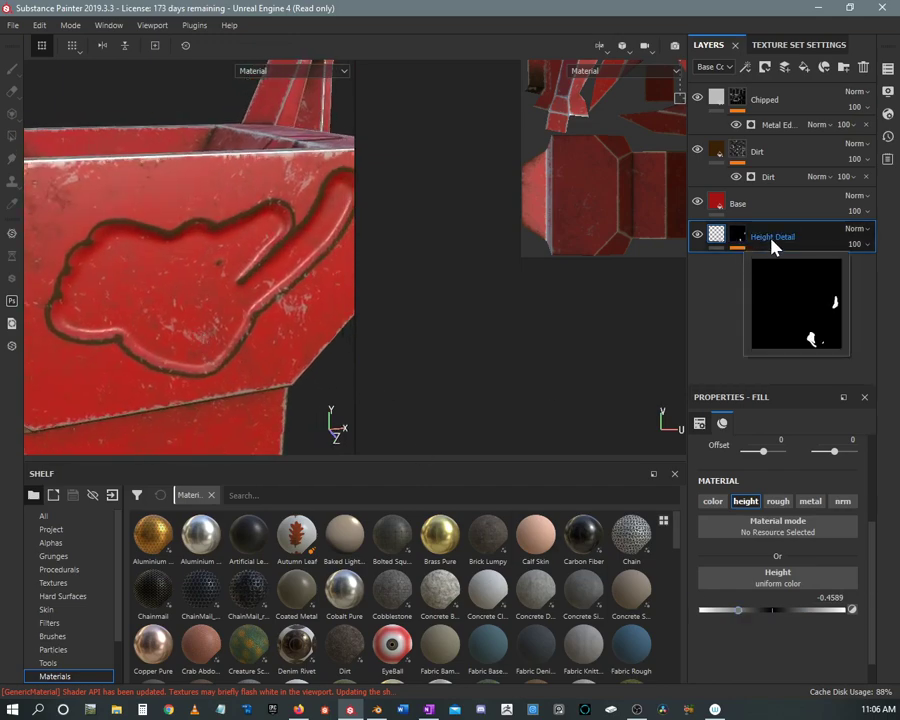
Step: Invert the levels of the Micro Height input in the Dirt layer's generator and inspect the grooves
left_click(769, 179)
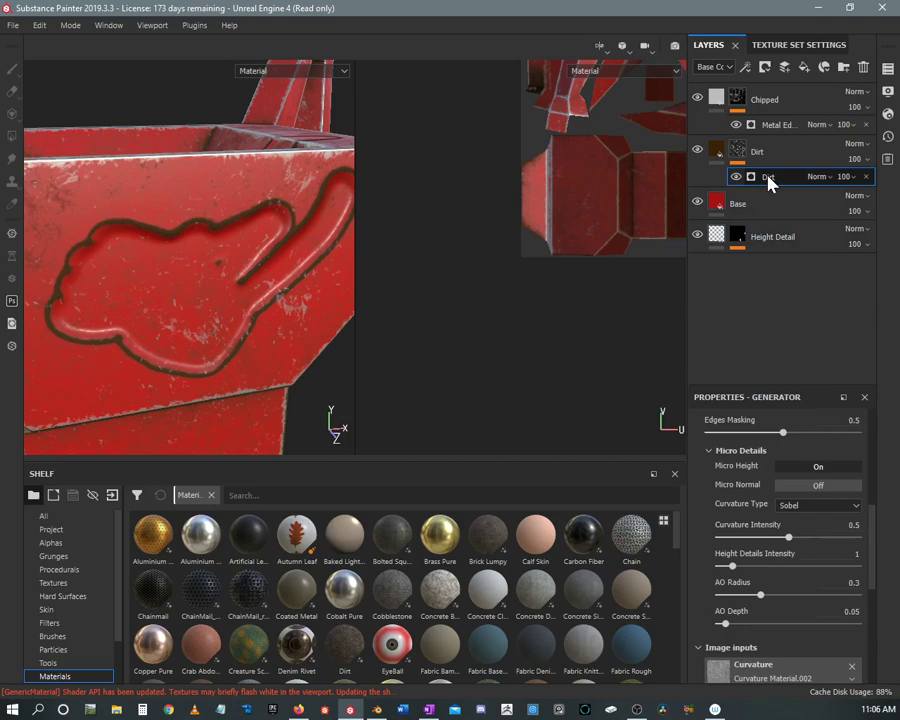
scroll(769, 565, "down", 6)
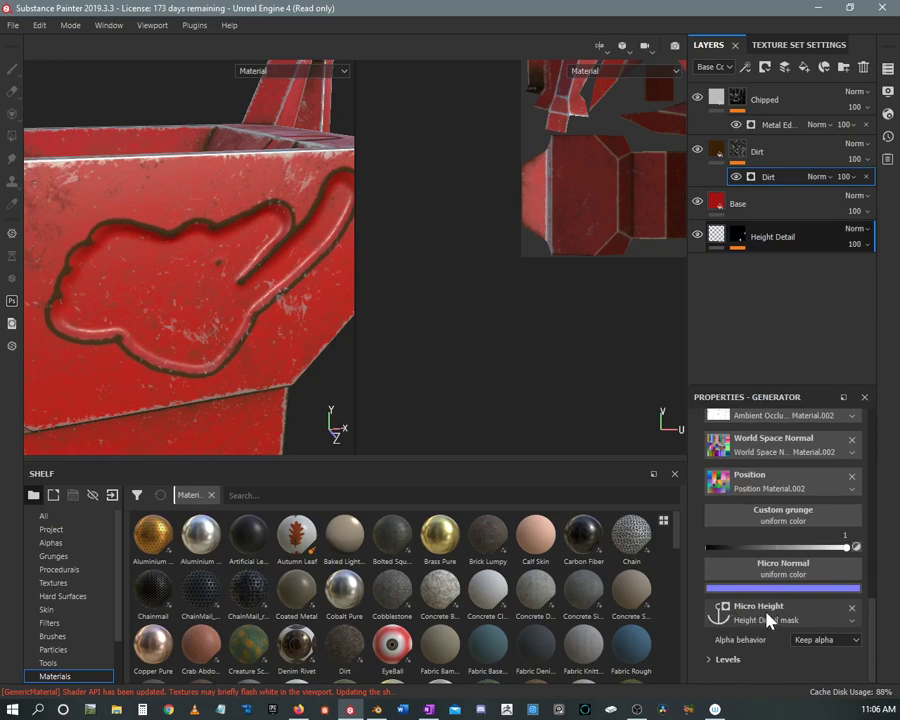
left_click(710, 661)
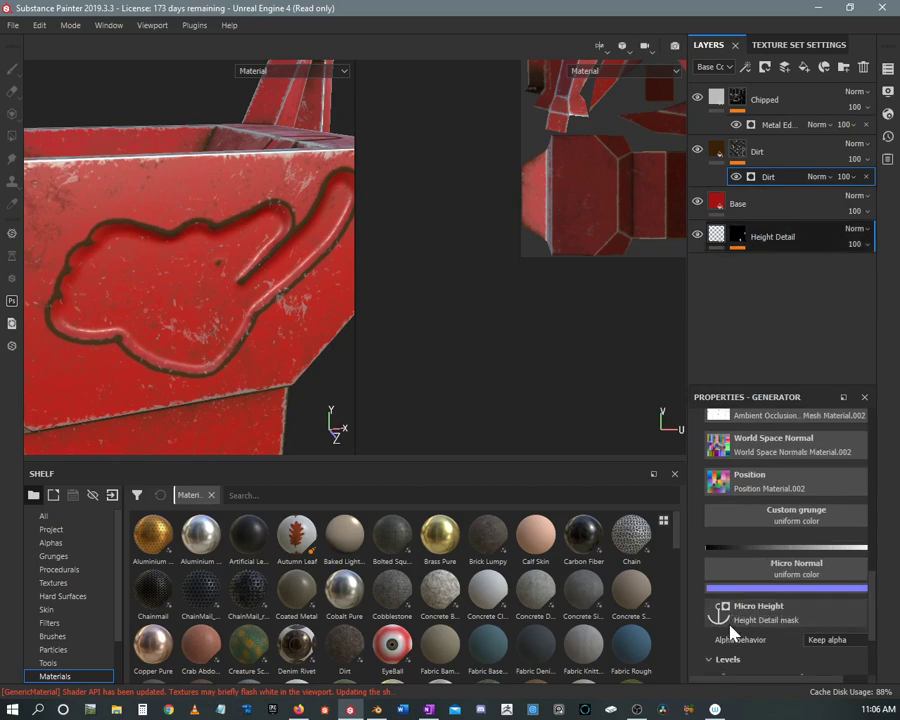
scroll(725, 650, "down", 2)
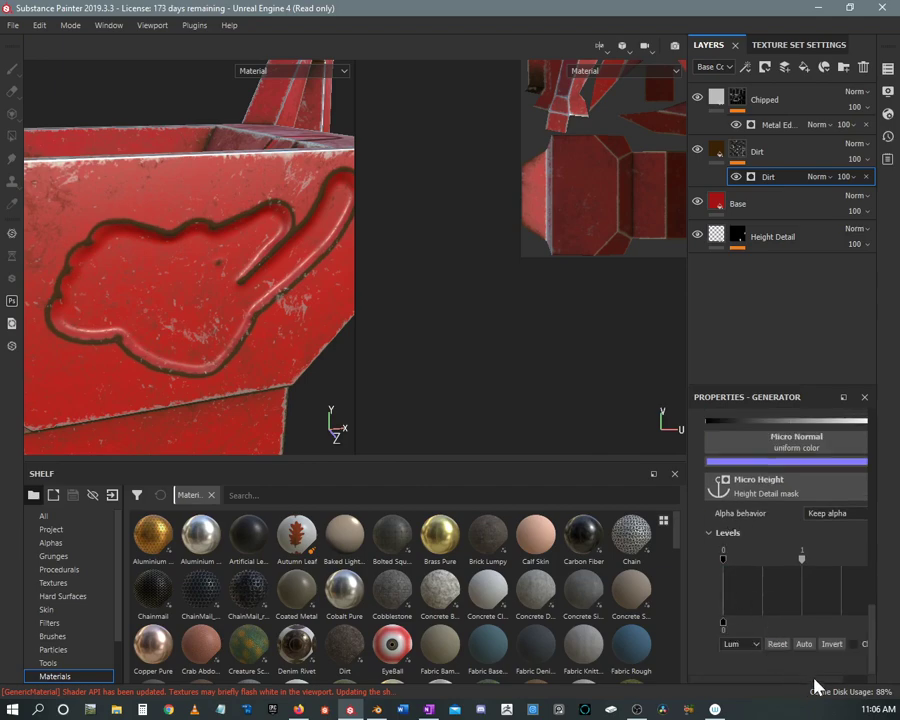
left_click(830, 647)
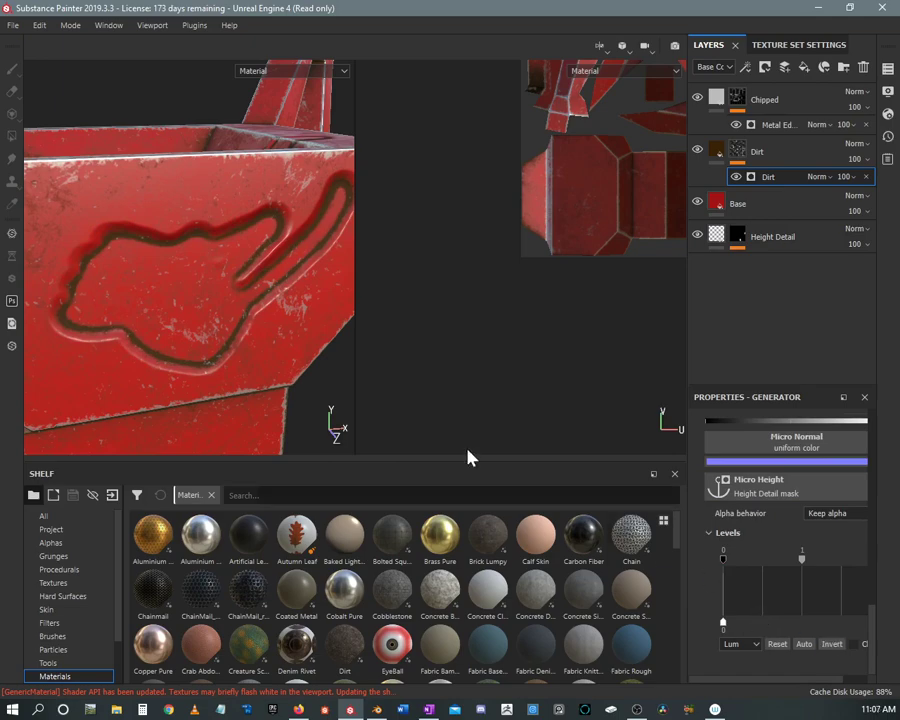
left_click_drag(257, 325, 180, 222, "alt")
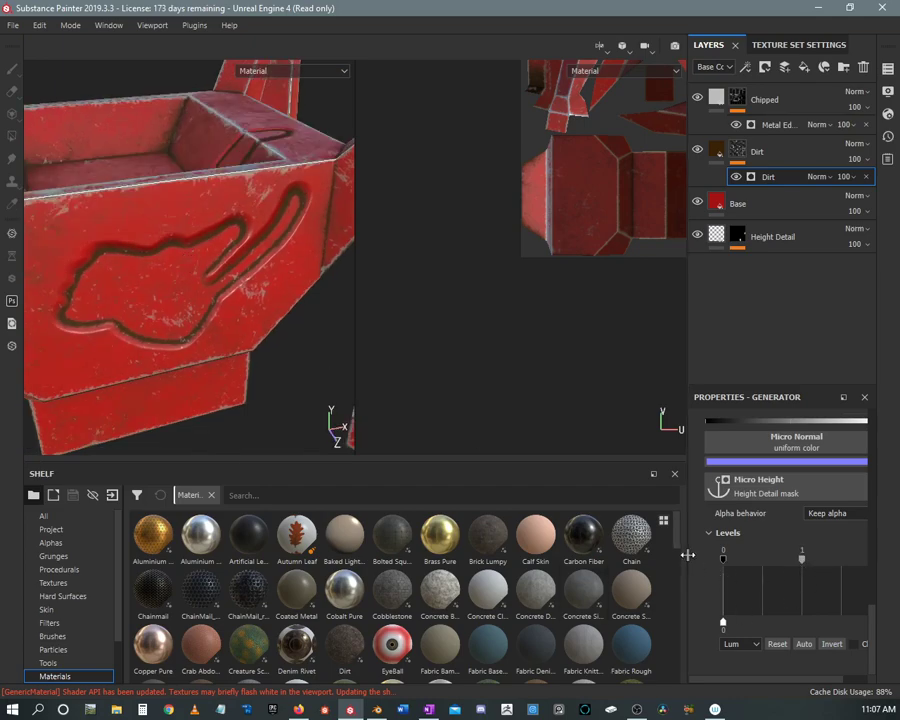
Step: Widen the generator properties area and set the Micro Height levels' midtone to 0.71, keeping the input range 0 to 1
left_click_drag(688, 555, 644, 555)
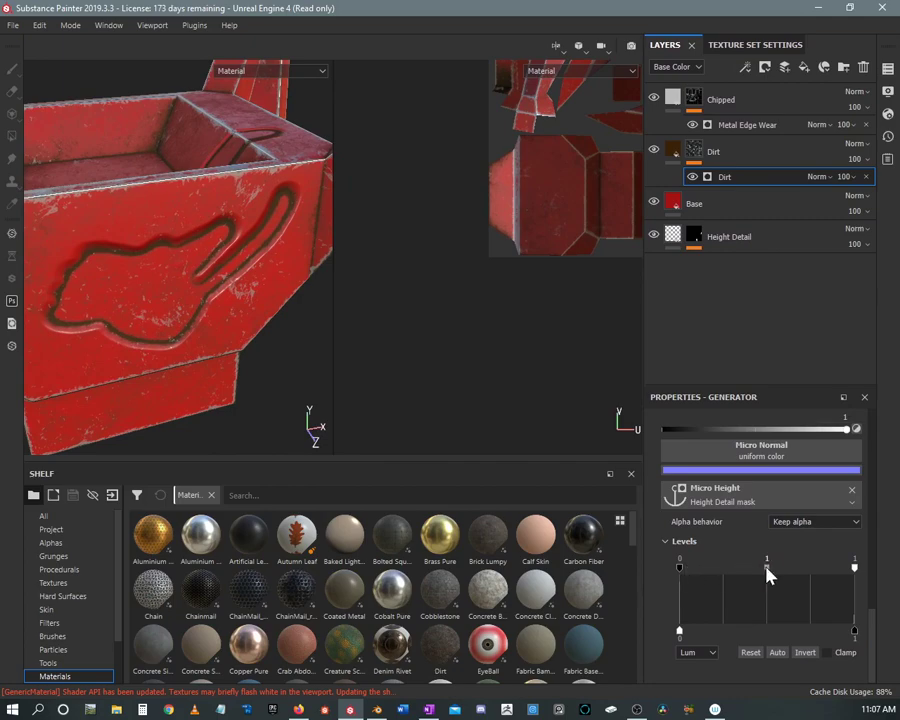
mouse_move(729, 568)
left_mouse_down()
mouse_move(689, 572)
mouse_move(832, 582)
mouse_move(730, 578)
mouse_move(814, 580)
mouse_move(741, 582)
left_mouse_up()
left_click_drag(683, 578, 643, 581)
mouse_move(855, 567)
left_mouse_down()
mouse_move(797, 570)
mouse_move(866, 580)
left_mouse_up()
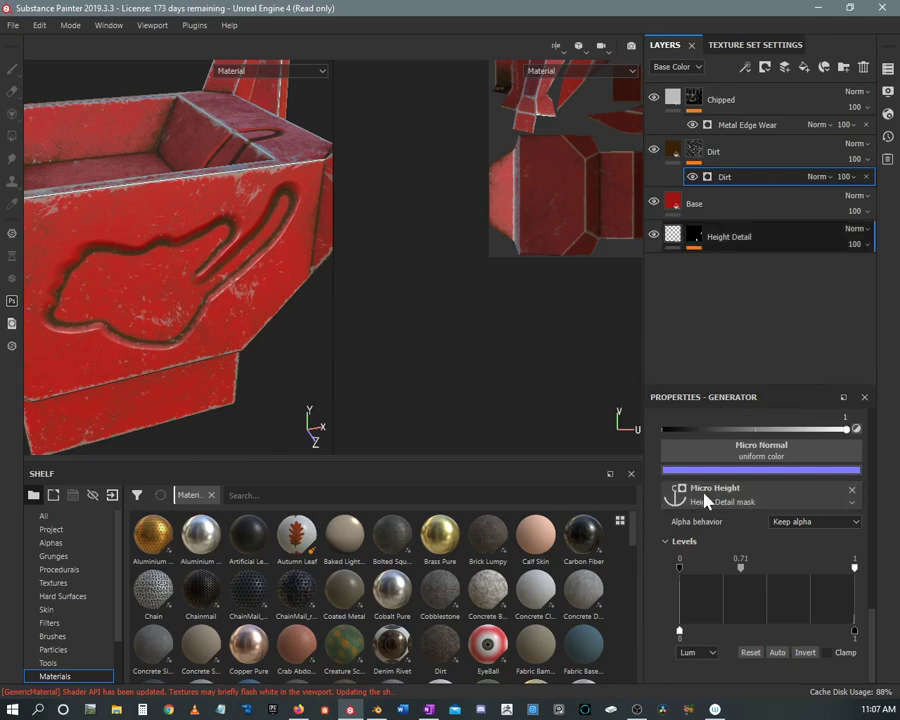
Step: Assign the Height Detail mask anchor point to the Micro Height input of the Chipped layer's Metal Edge Wear generator
scroll(753, 543, "up", 10)
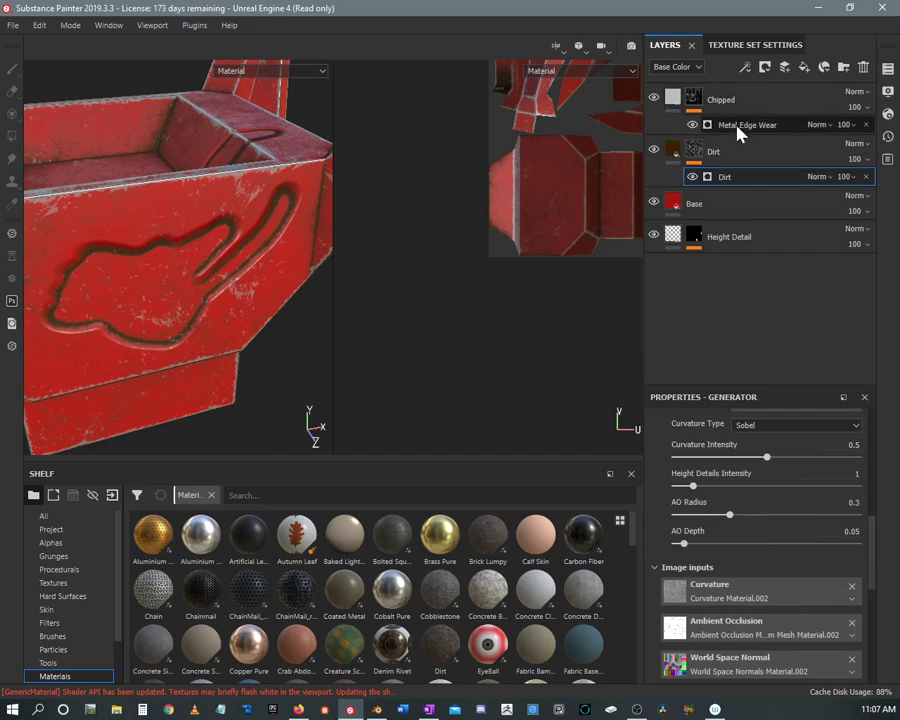
left_click(736, 128)
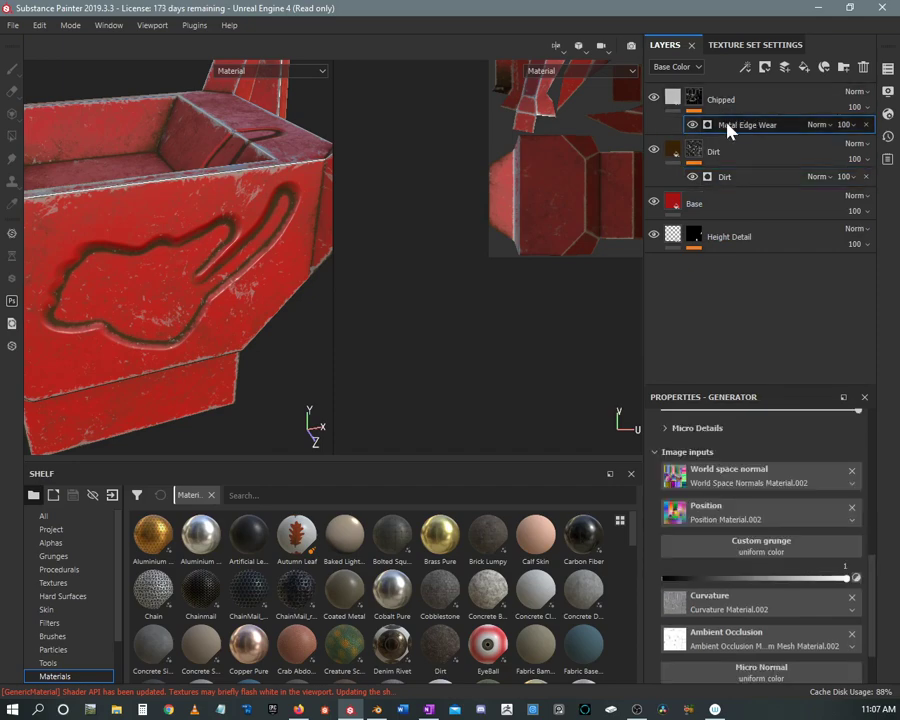
scroll(735, 518, "down", 2)
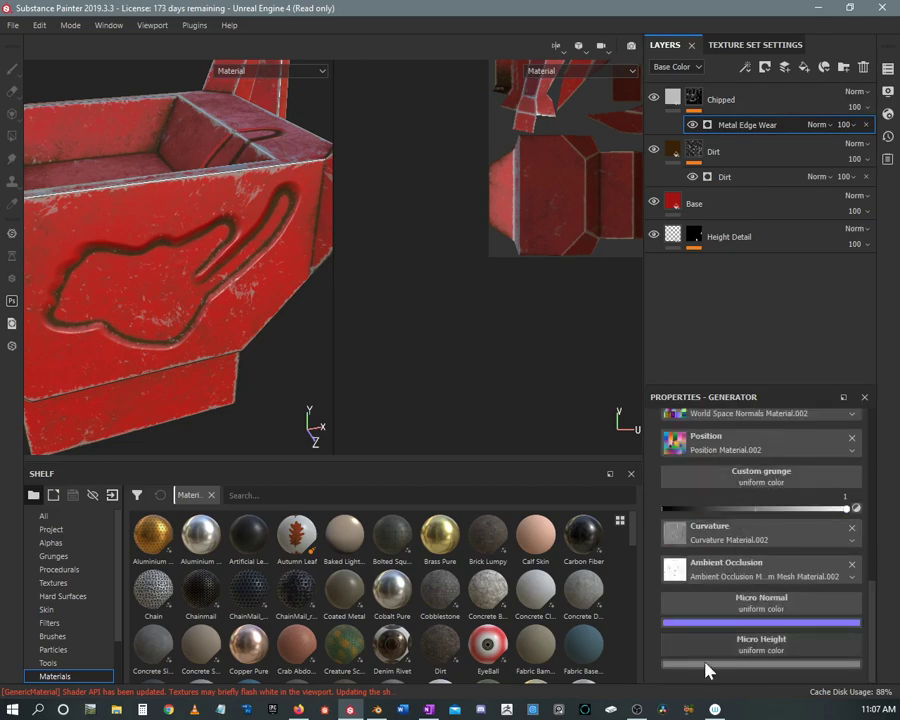
left_click(758, 655)
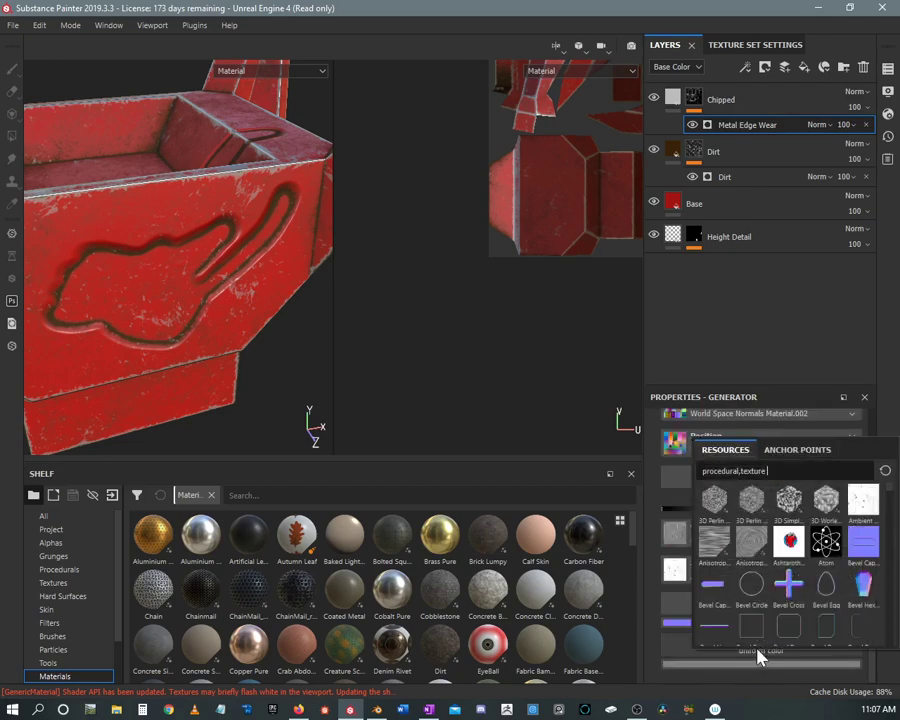
left_click(790, 452)
left_click(742, 476)
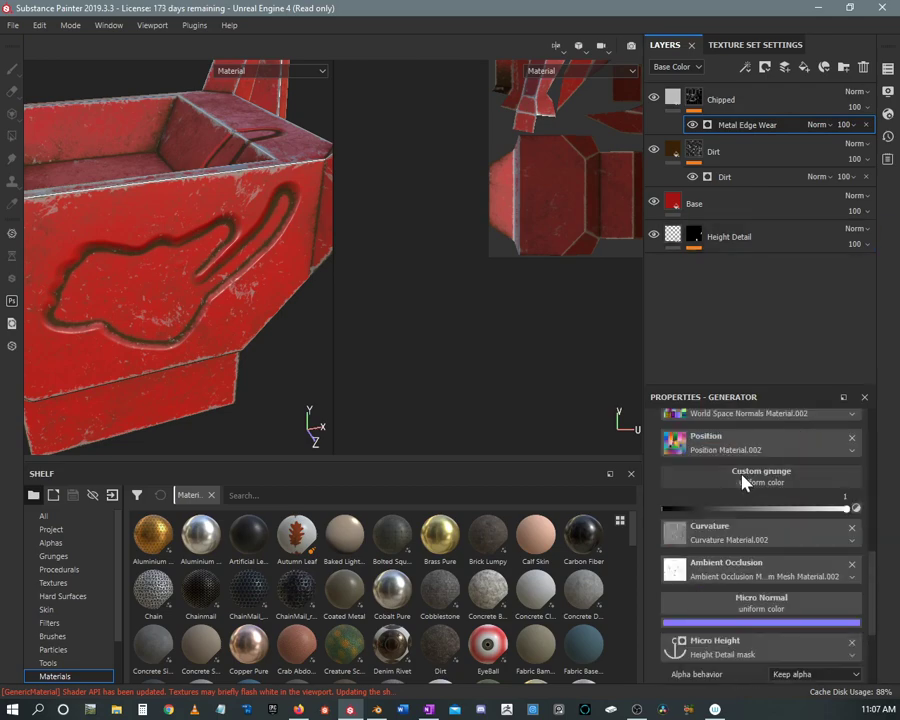
scroll(737, 492, "down", 3)
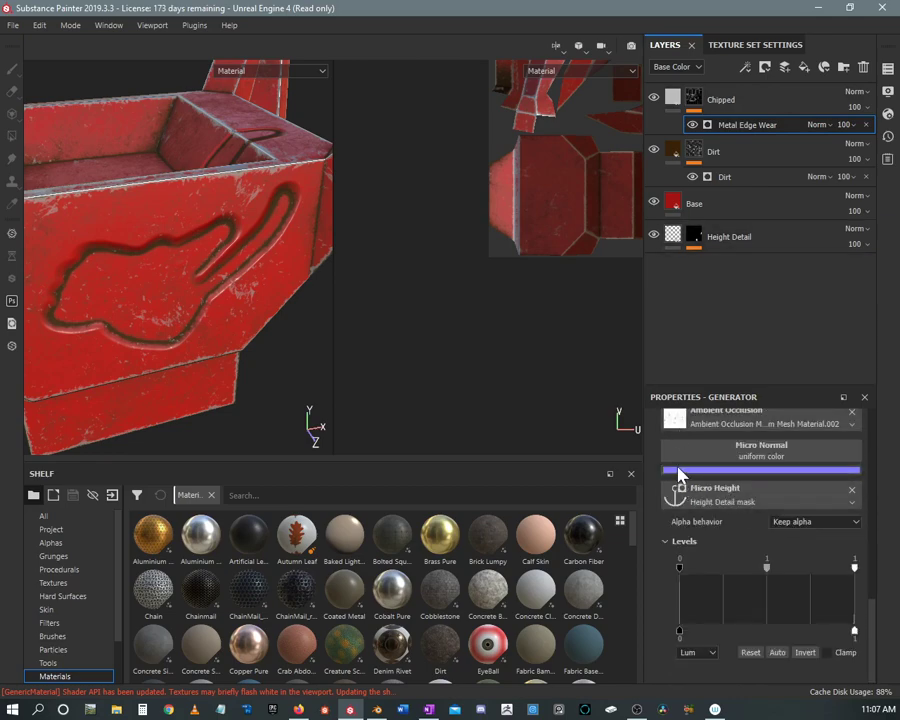
Step: Invert the Micro Height input's levels and turn on Micro Height in the Metal Edge Wear generator's Micro Details
left_click(806, 652)
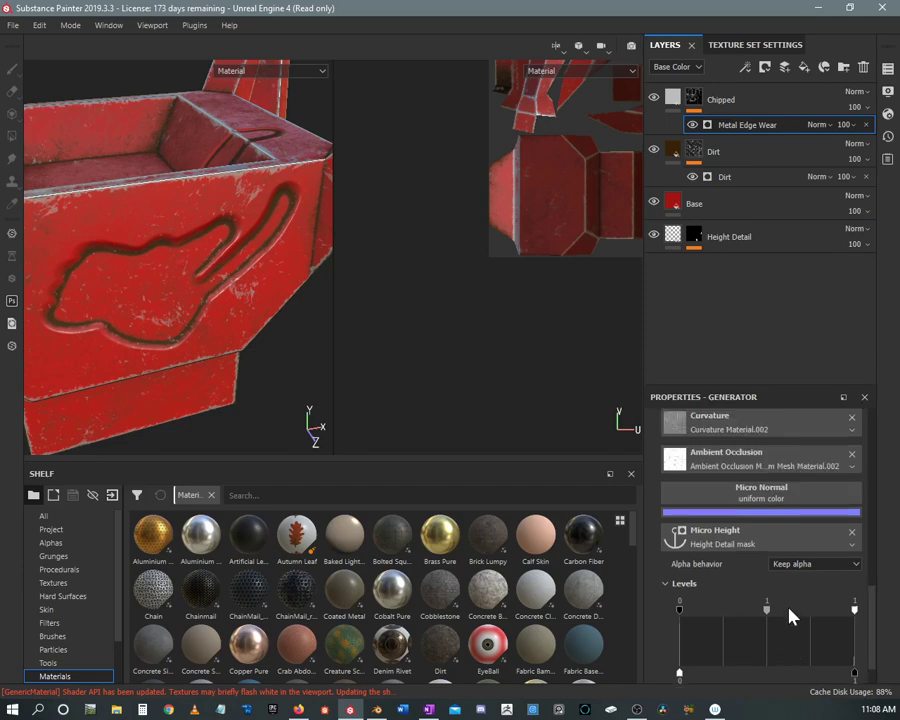
scroll(765, 591, "up", 8)
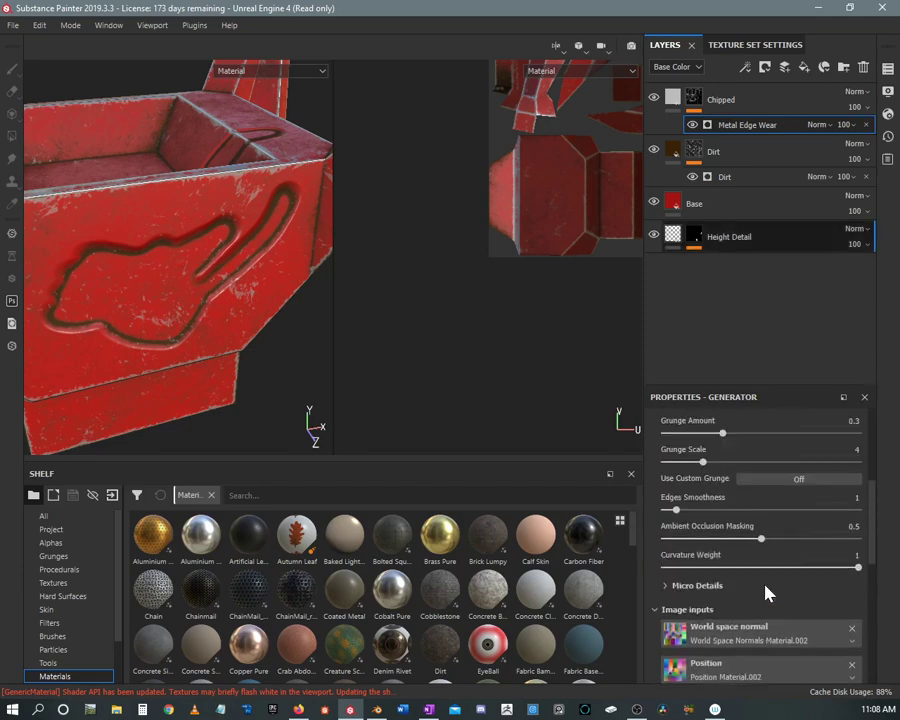
left_click(668, 586)
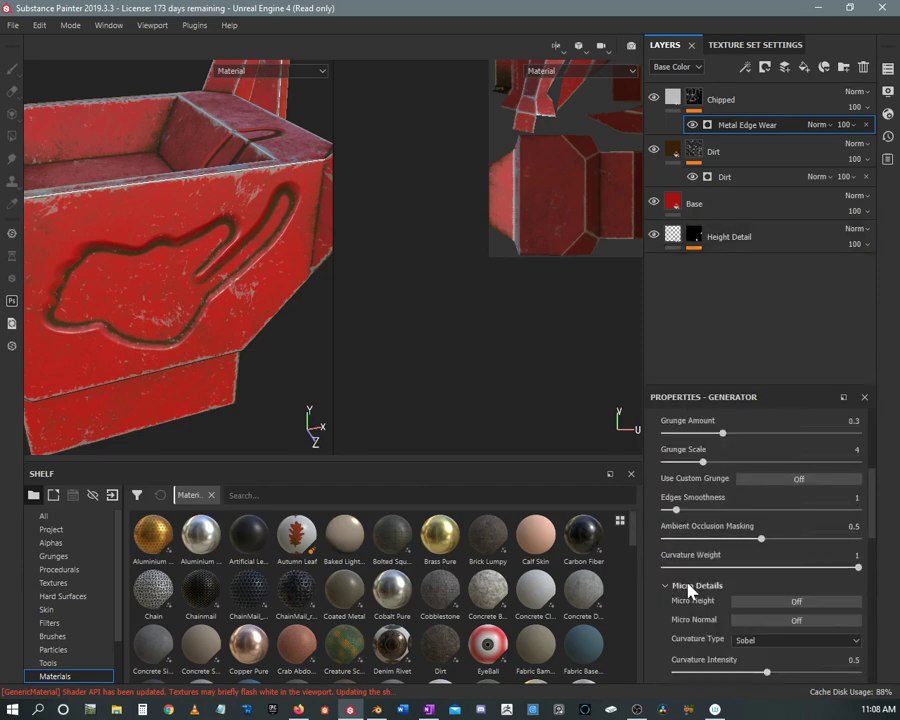
scroll(686, 590, "down", 4)
scroll(688, 594, "down", 3)
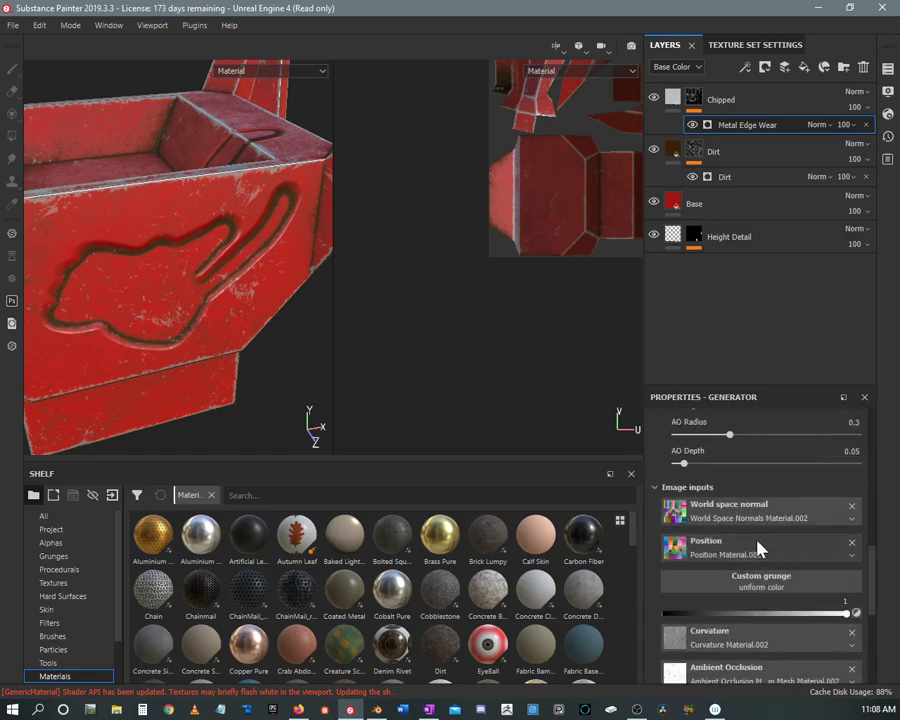
scroll(692, 530, "up", 3)
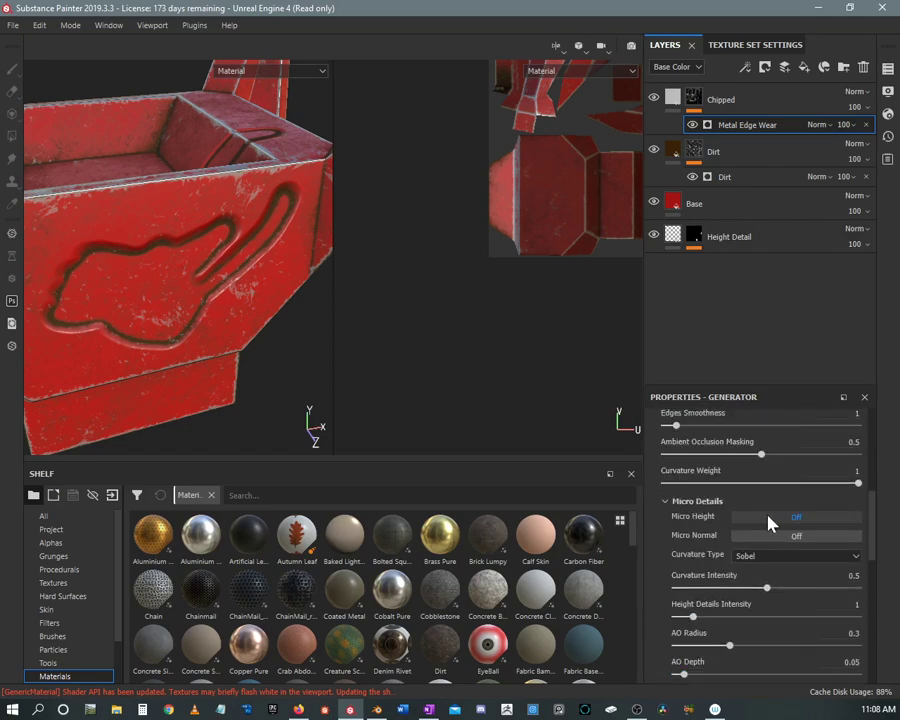
left_click(791, 526)
Step: Examine the edge wear along the painted grooves on the body's rim, interior and front face
mouse_move(192, 240)
left_mouse_down("alt")
mouse_move(66, 120)
mouse_move(60, 135)
mouse_move(167, 376)
mouse_move(224, 273)
mouse_move(175, 422)
mouse_move(90, 261)
mouse_move(120, 281)
mouse_move(118, 297)
mouse_move(235, 251)
mouse_move(171, 309)
mouse_move(180, 251)
left_mouse_up("alt")
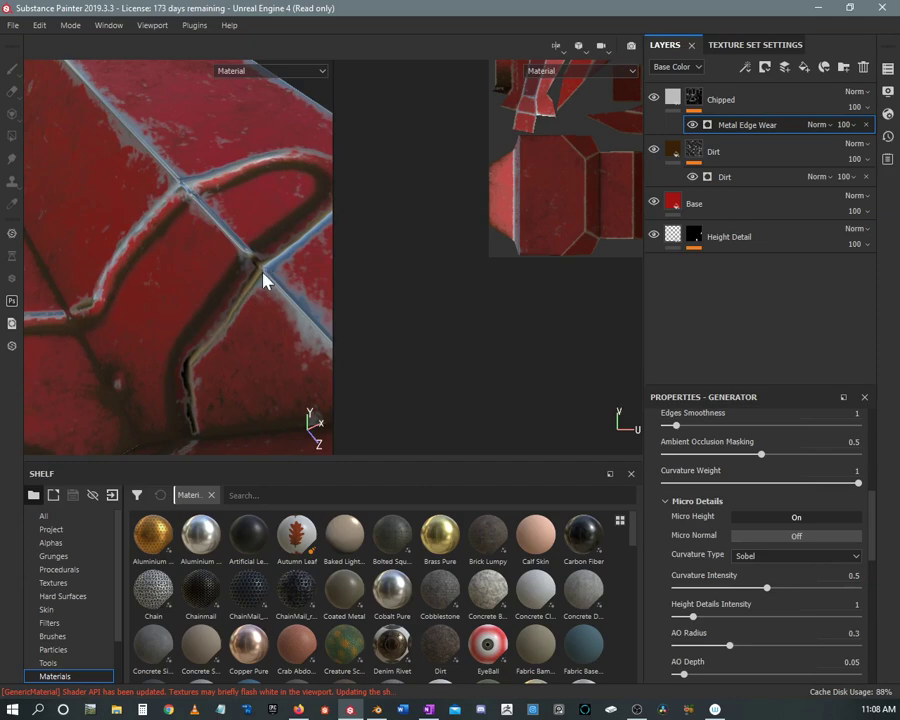
left_click_drag(263, 280, 161, 273, "alt")
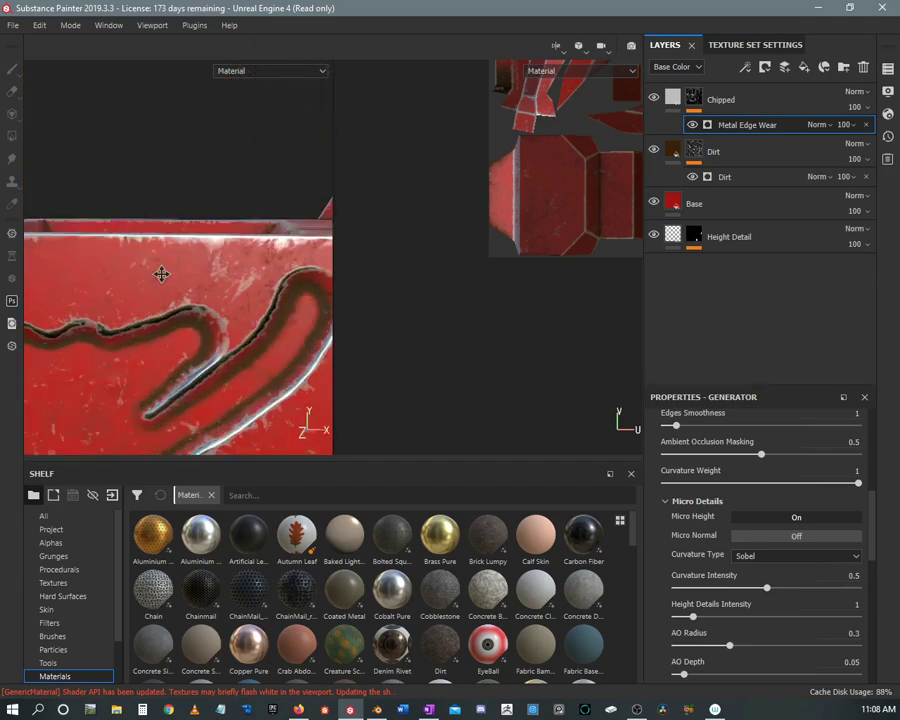
middle_click_drag(161, 274, 229, 209, "alt")
left_click_drag(229, 209, 226, 236, "alt")
right_click_drag(226, 236, 14, 90, "shift")
left_click_drag(14, 90, 167, 239, "alt")
right_click_drag(167, 239, 141, 211, "alt")
middle_click_drag(141, 211, 212, 352, "alt")
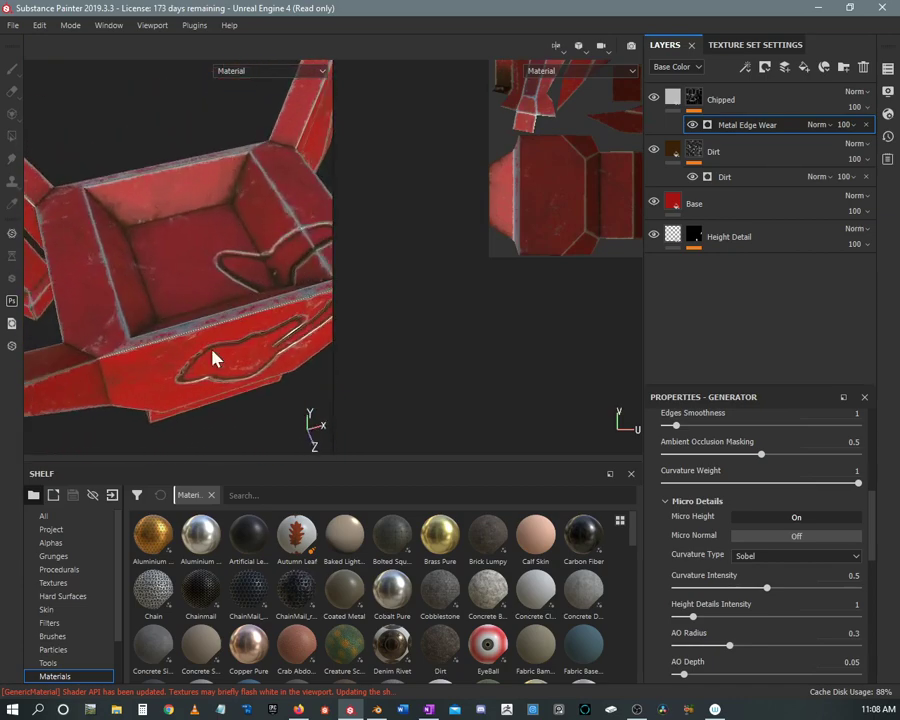
left_click_drag(212, 350, 83, 287, "alt")
middle_click_drag(83, 287, 223, 192, "alt")
left_click_drag(223, 192, 235, 291, "alt")
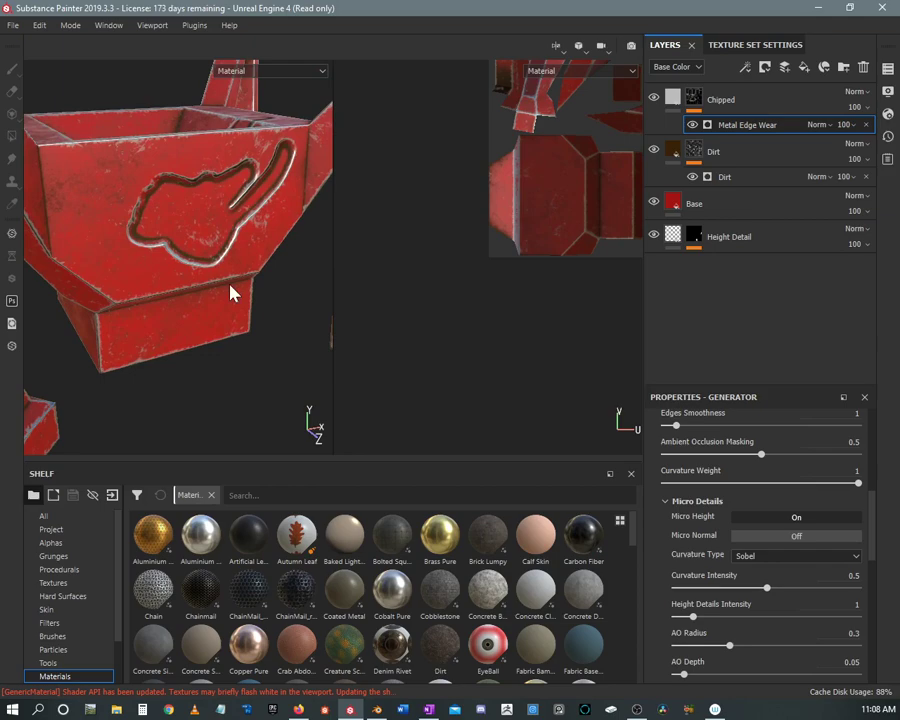
Step: Load the Celtic Circle alpha with the cross into the brush and stamp it at size 10 on the front face, painting on the Height Detail mask
left_click(718, 245)
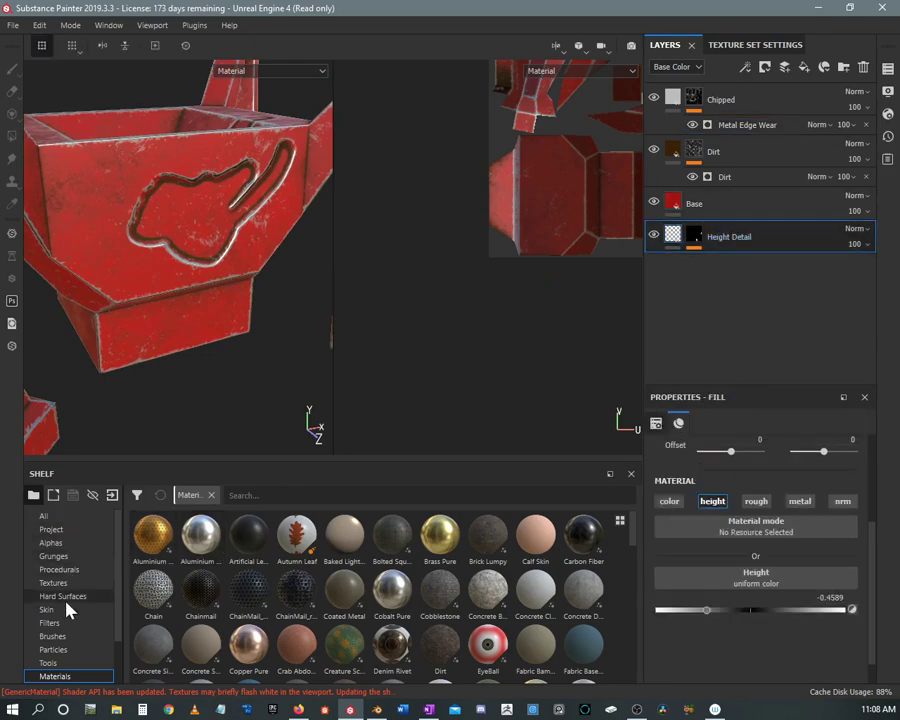
left_click(54, 543)
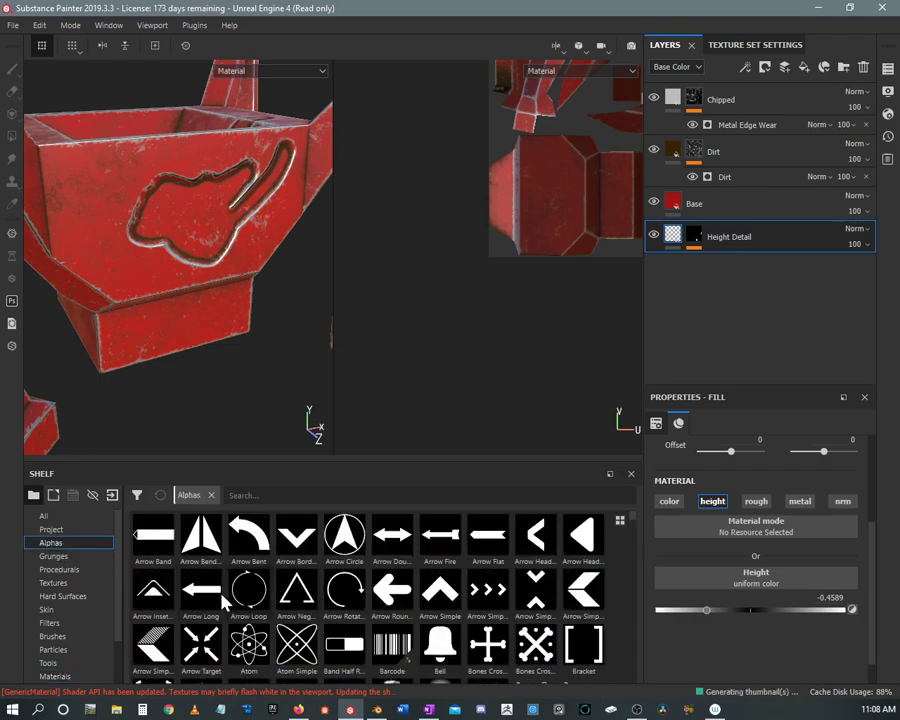
scroll(414, 632, "down", 3)
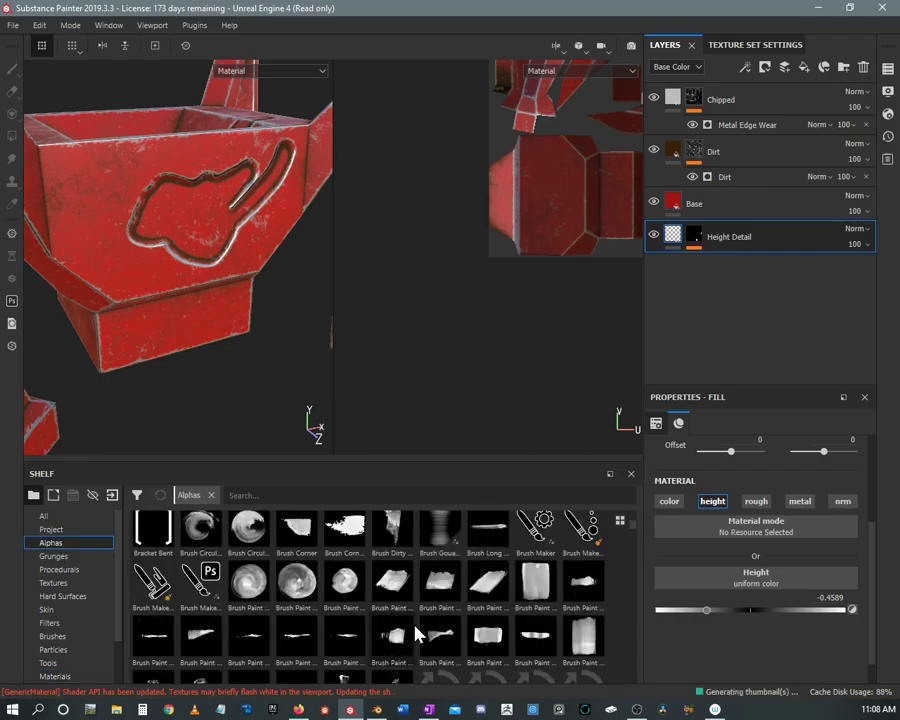
scroll(414, 632, "down", 5)
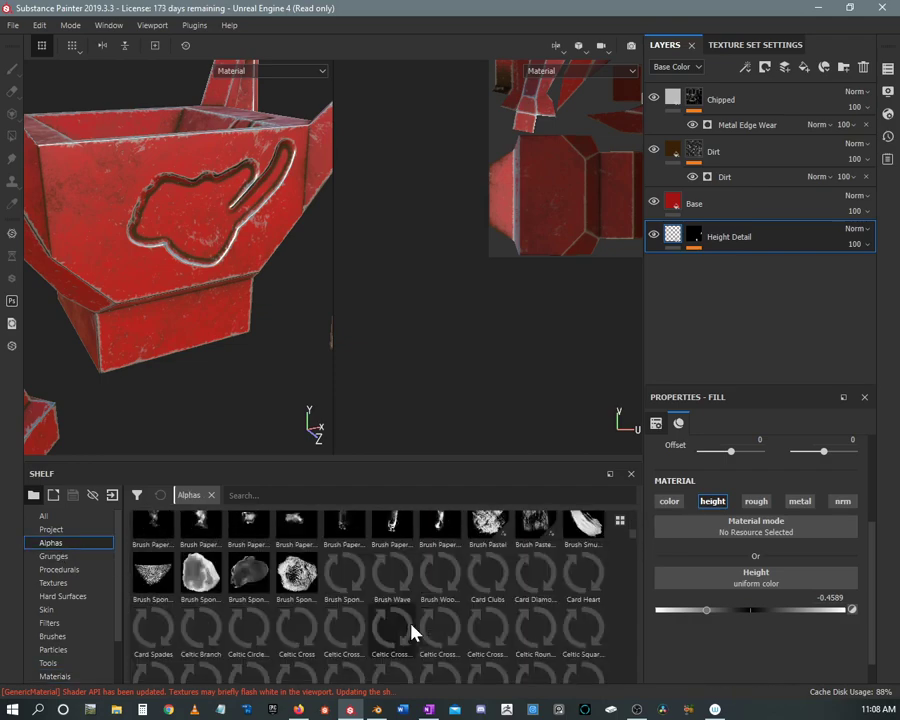
scroll(414, 632, "up", 3)
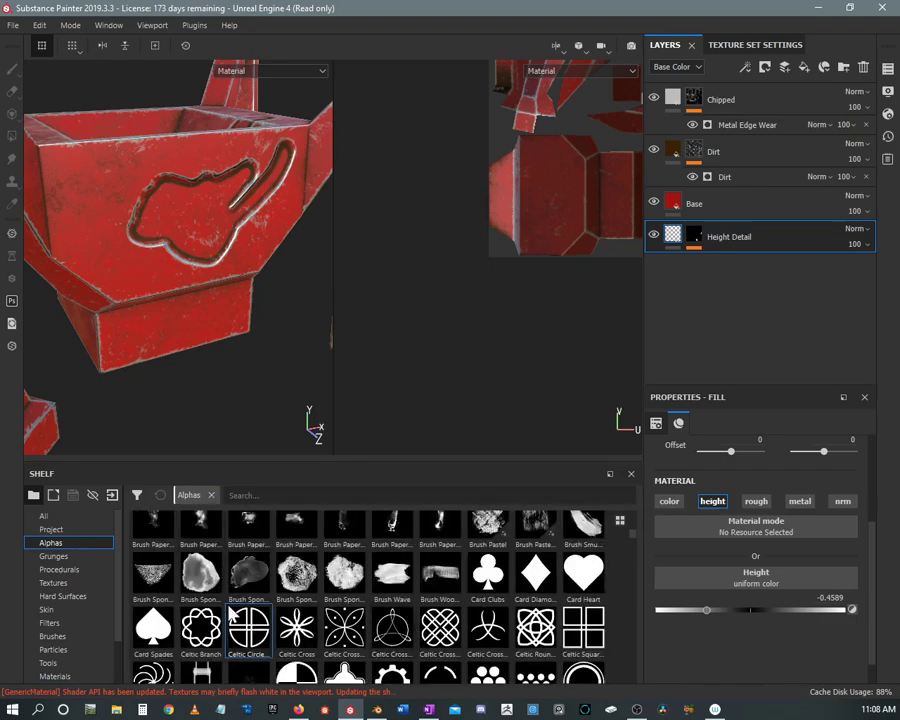
left_click(702, 230)
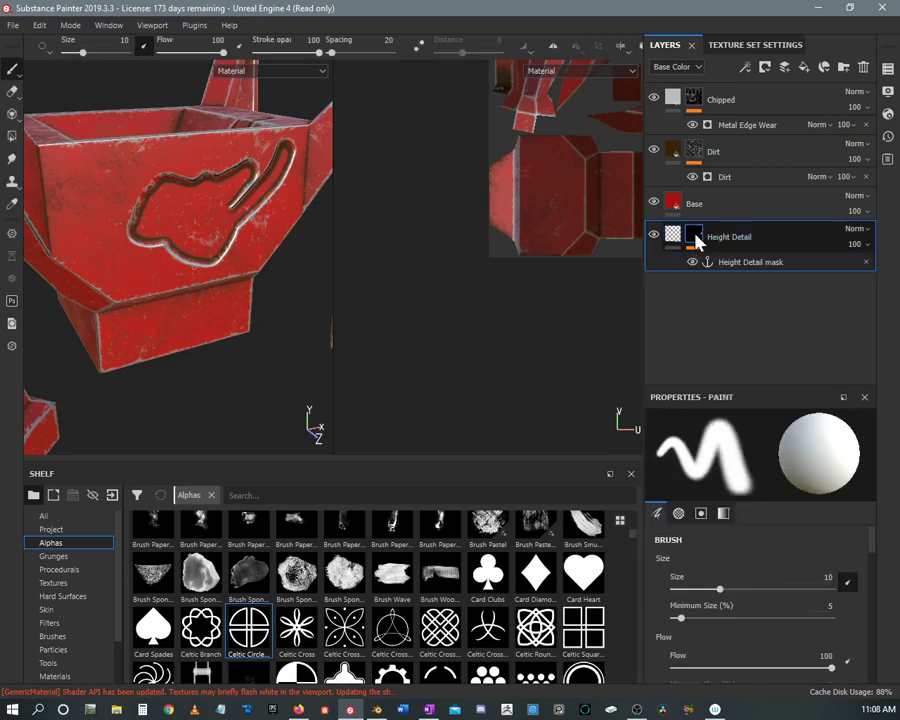
left_click(250, 630)
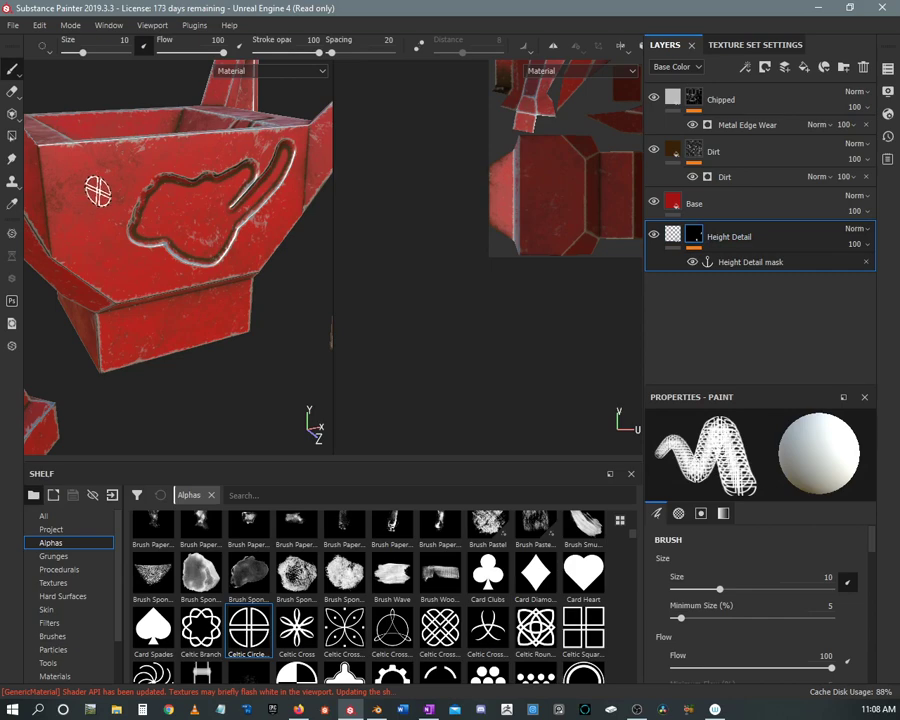
left_click_drag(98, 191, 54, 171, "alt+shift")
right_click_drag(88, 183, 115, 297, "alt")
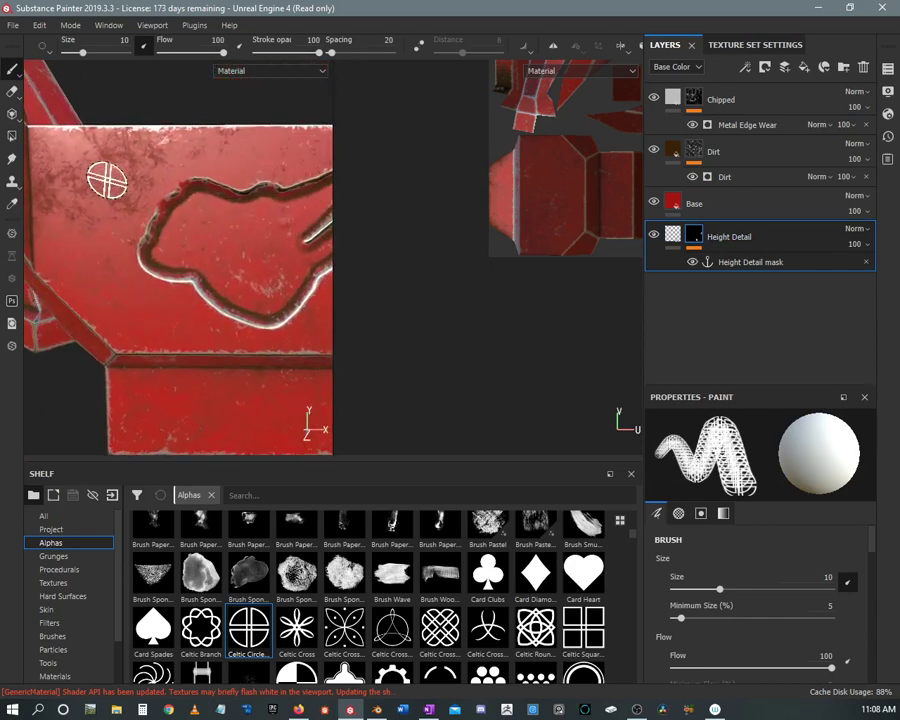
middle_click_drag(117, 285, 137, 229, "alt")
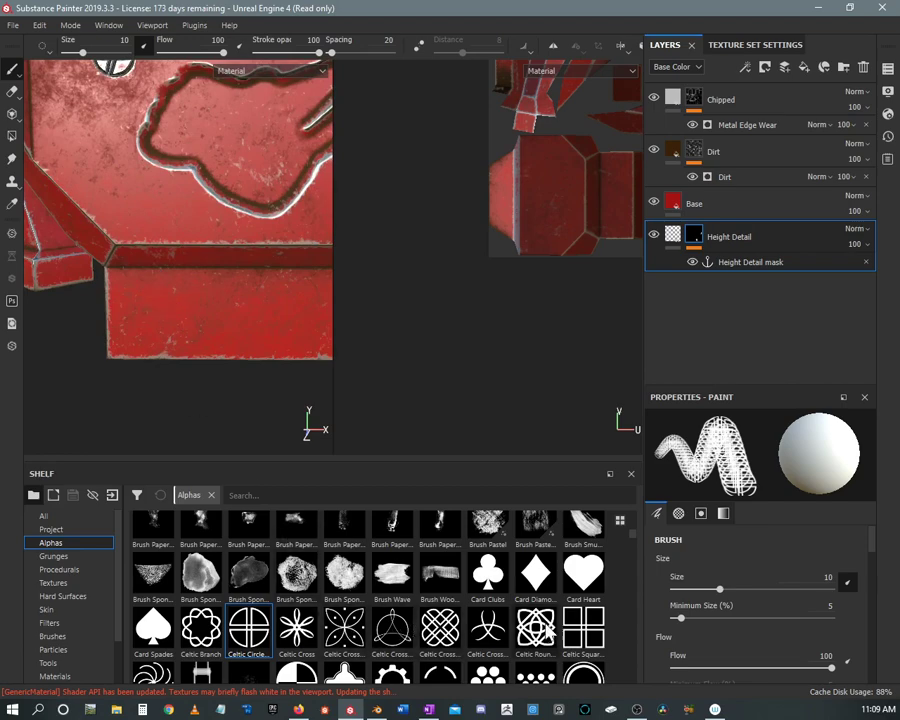
Step: Stamp the Celtic Square Crossed Corners alpha at brush size 30.73 on the front of the block below the body
left_click(578, 627)
right_click_drag(176, 306, 215, 306, "ctrl")
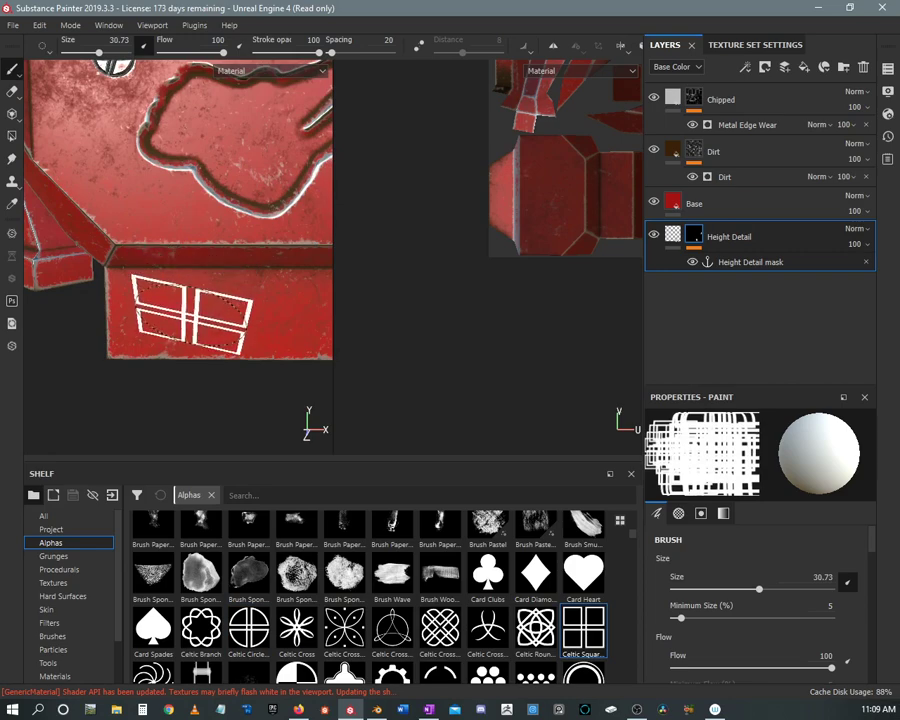
left_click(188, 300)
right_click_drag(202, 262, 148, 235, "alt")
middle_click_drag(148, 235, 133, 313, "alt")
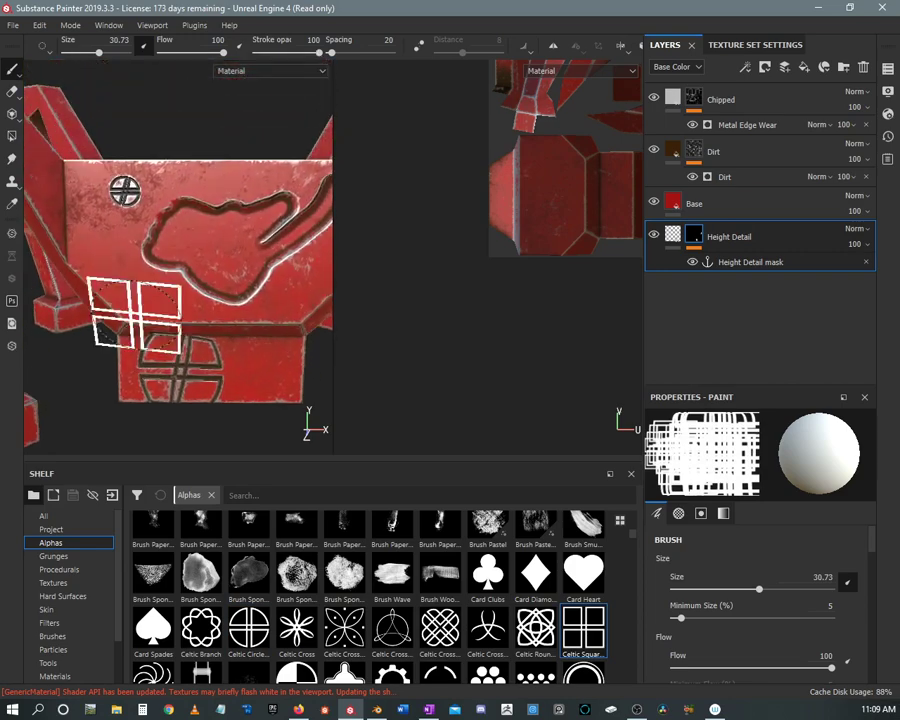
left_click_drag(133, 313, 145, 259, "alt")
middle_click_drag(145, 259, 191, 230, "alt")
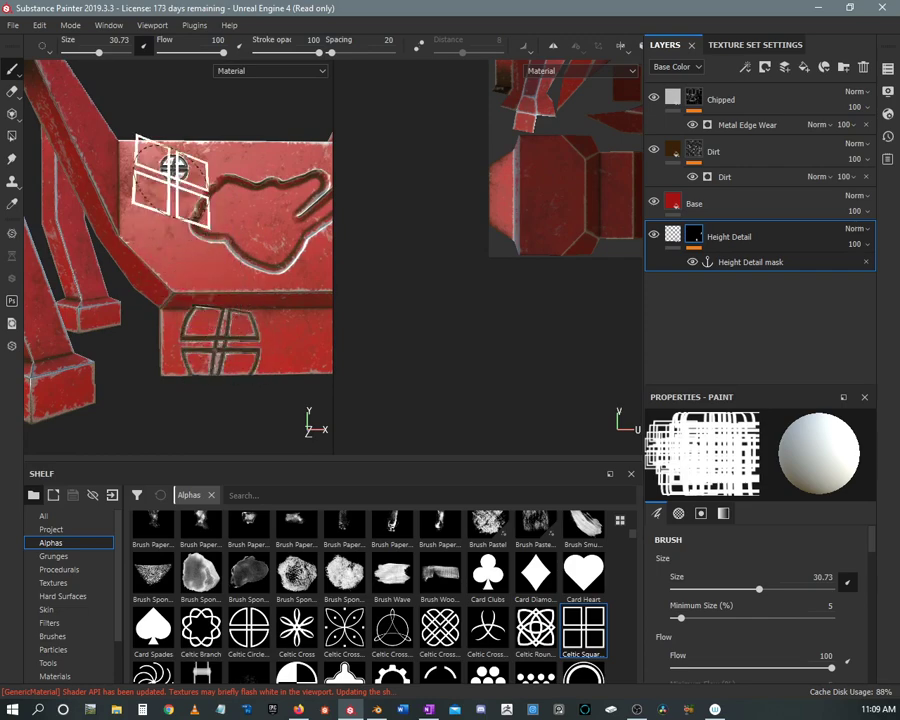
middle_click_drag(200, 274, 103, 247, "alt")
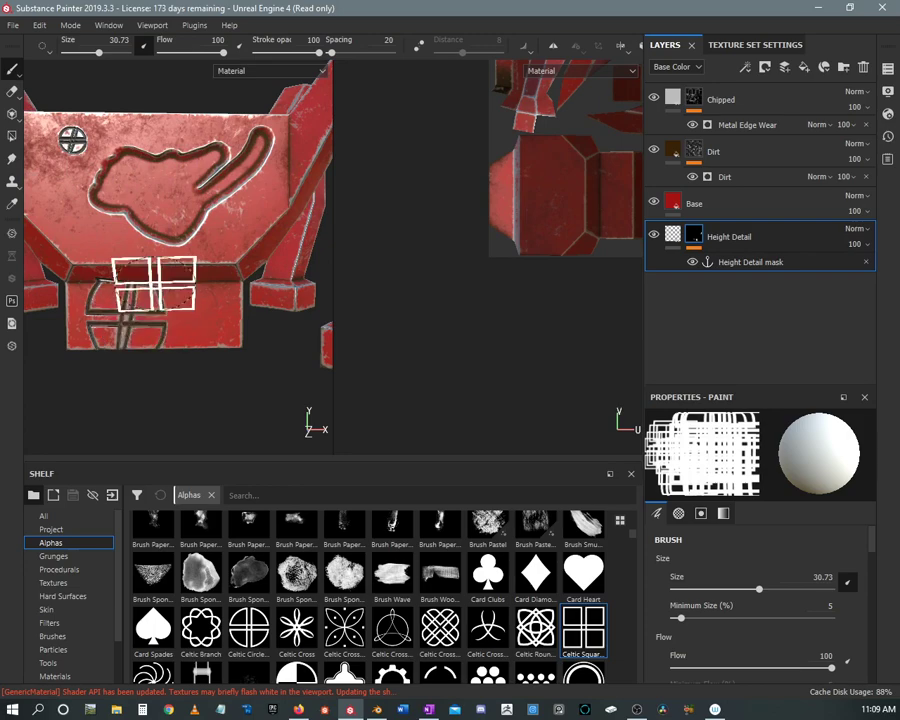
mouse_move(132, 258)
left_mouse_down("alt")
mouse_move(234, 264)
mouse_move(190, 220)
left_mouse_up("alt")
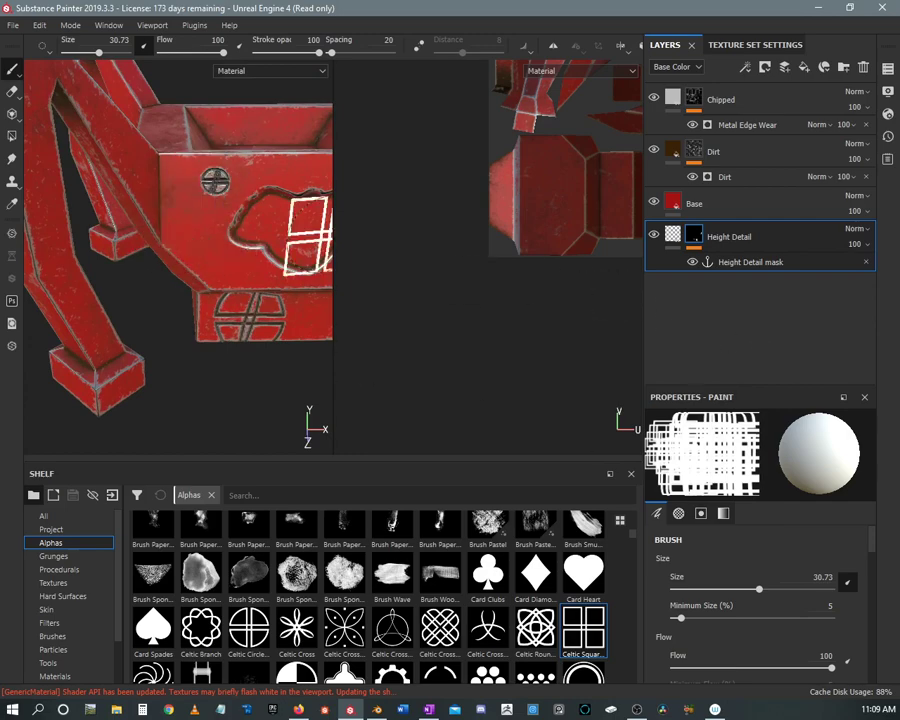
left_click_drag(237, 195, 170, 190, "alt")
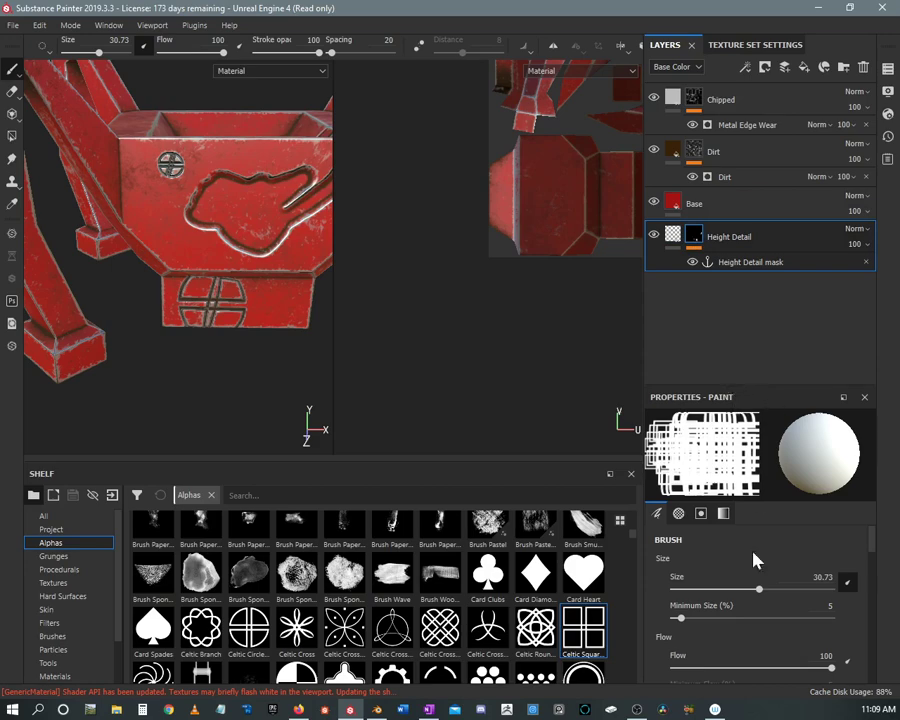
Step: Set the brush alignment to Camera
scroll(755, 583, "down", 2)
scroll(755, 580, "up", 2)
scroll(755, 567, "down", 4)
scroll(758, 578, "down", 4)
scroll(759, 582, "up", 6)
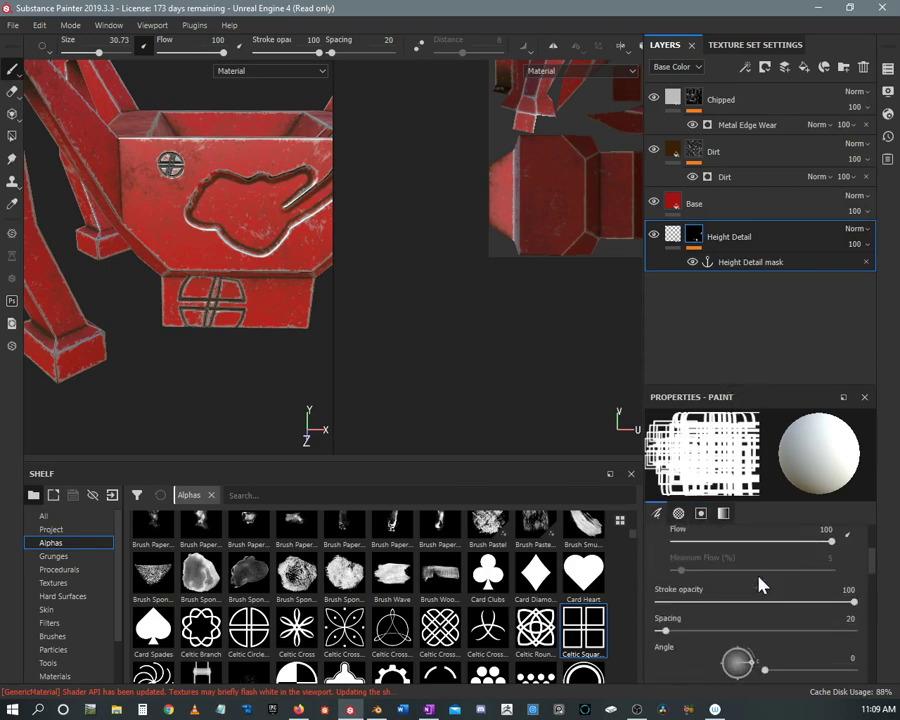
scroll(759, 582, "down", 2)
scroll(759, 583, "down", 5)
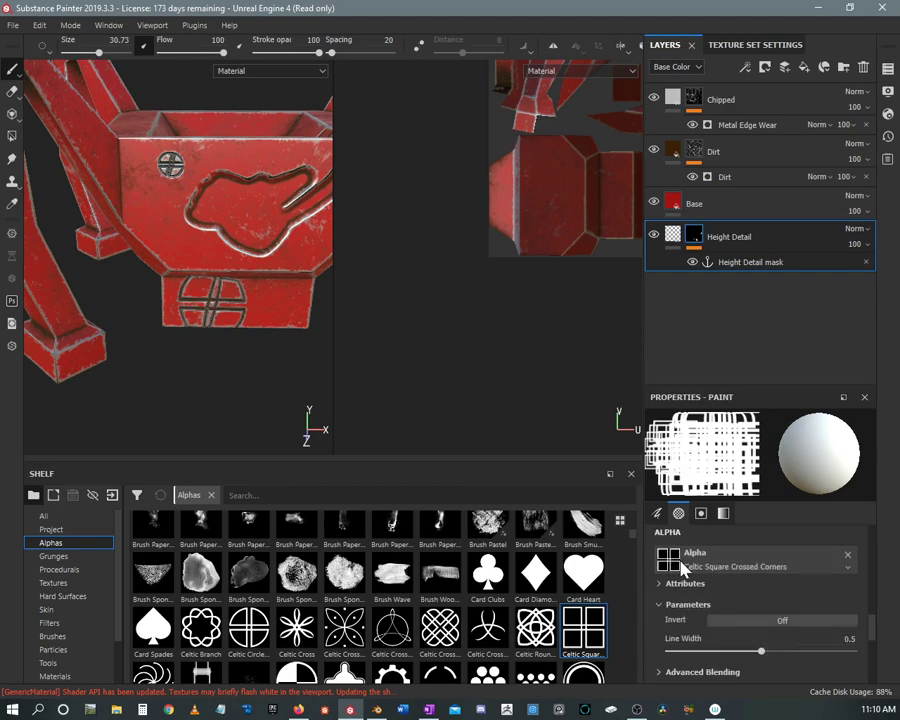
scroll(766, 632, "up", 9)
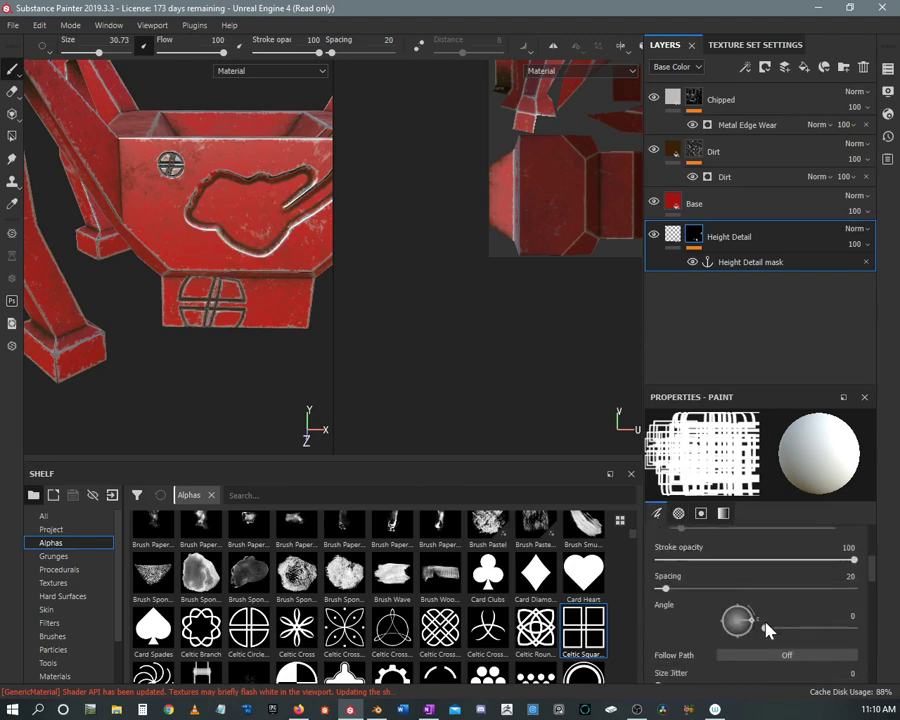
scroll(766, 620, "down", 7)
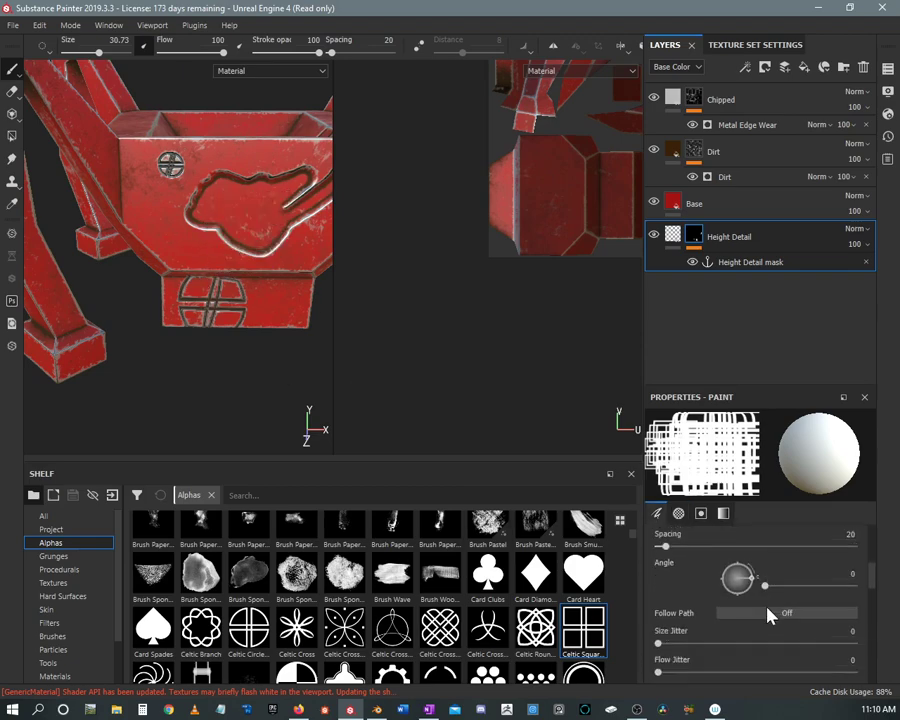
scroll(766, 610, "down", 1)
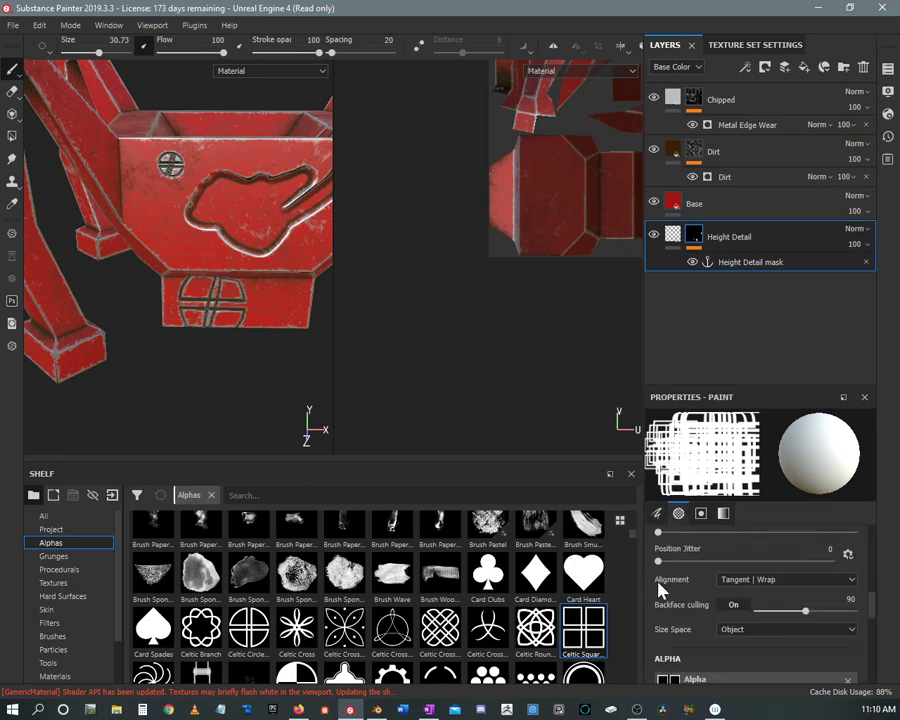
left_click(766, 589)
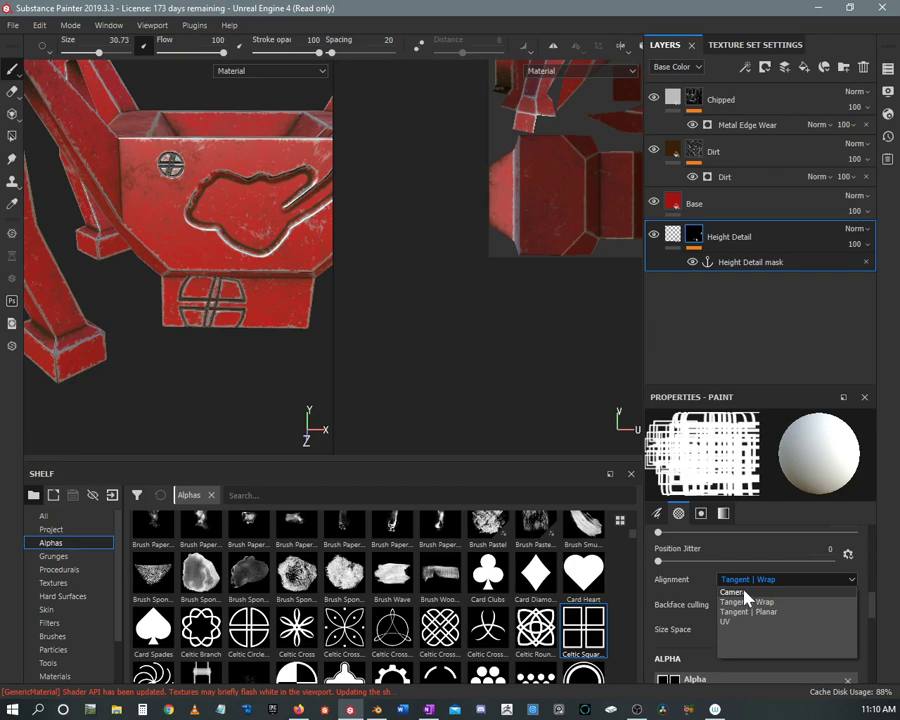
left_click(744, 593)
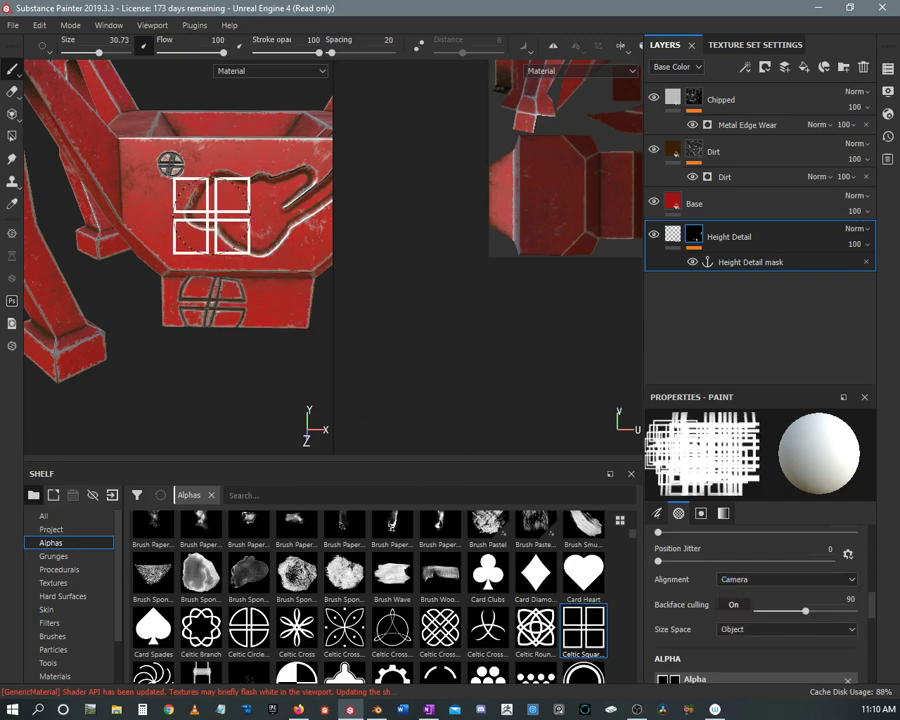
Step: Enlarge the brush to 43.09 and stamp the crossed square alpha on the body's interior floor, viewed from above
mouse_move(204, 215)
left_mouse_down("alt")
mouse_move(221, 237)
mouse_move(201, 361)
mouse_move(187, 290)
mouse_move(195, 287)
mouse_move(169, 287)
mouse_move(177, 288)
left_mouse_up("alt")
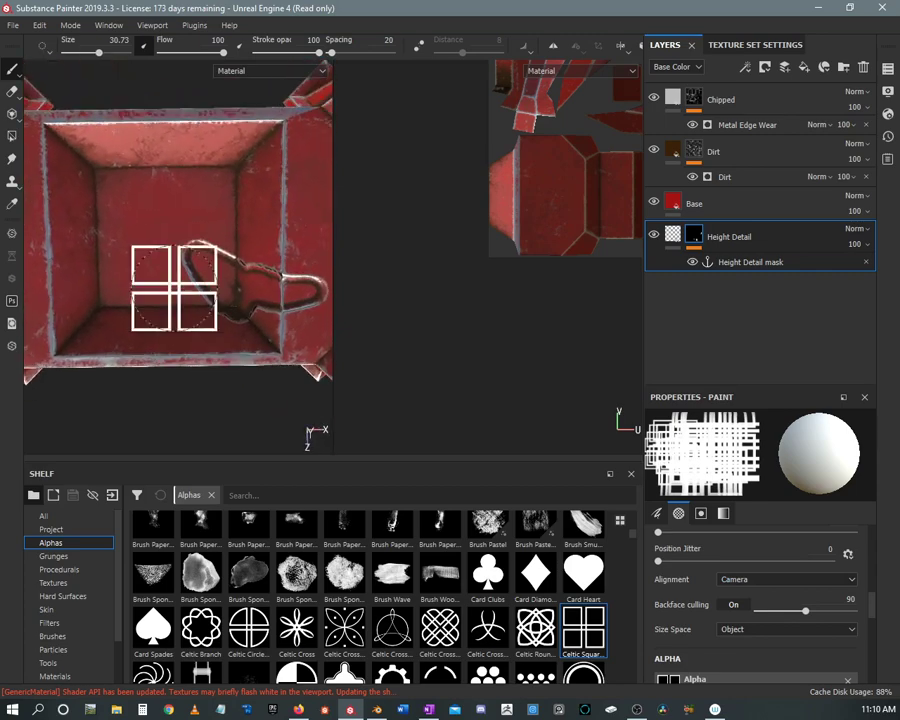
right_click_drag(160, 234, 181, 234, "ctrl")
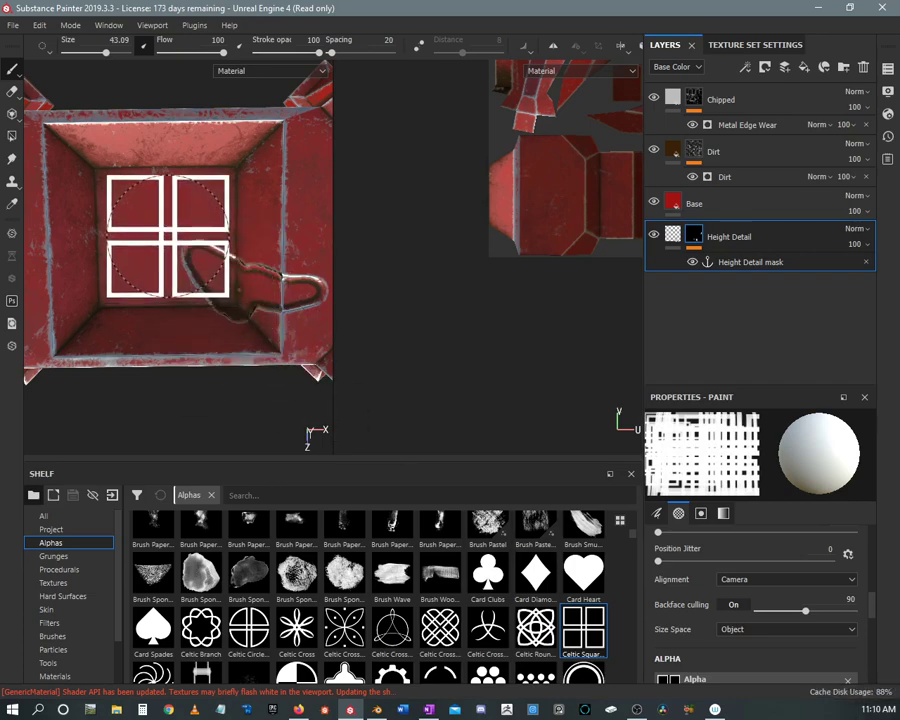
mouse_move(151, 281)
left_mouse_down("alt")
mouse_move(185, 262)
mouse_move(157, 257)
mouse_move(177, 261)
mouse_move(94, 197)
mouse_move(190, 225)
mouse_move(241, 209)
mouse_move(221, 235)
mouse_move(250, 240)
left_mouse_up("alt")
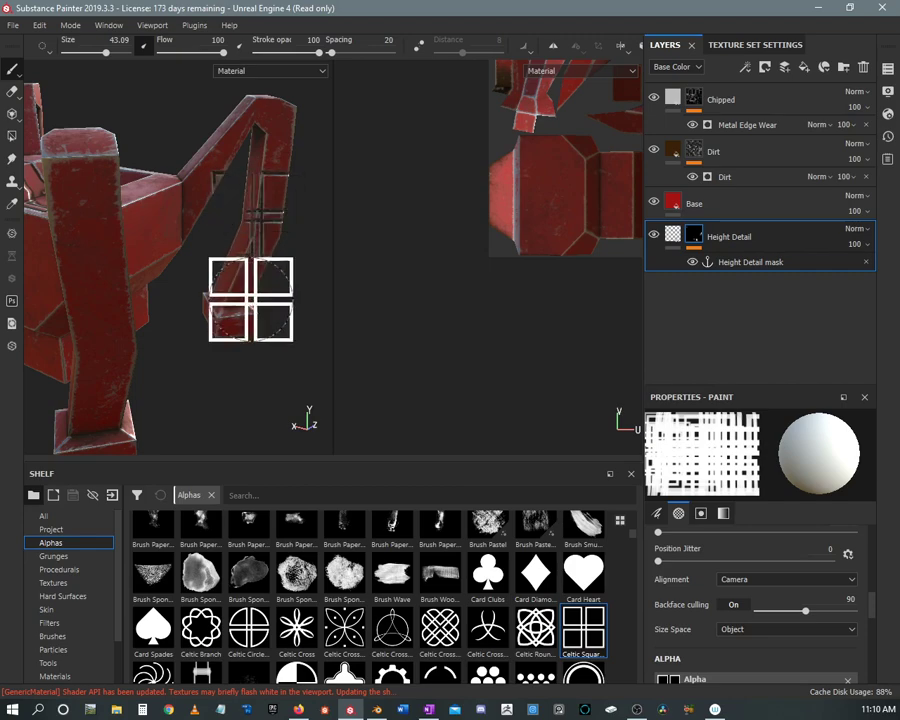
Step: Set the brush size to 25.04, stamp the crossed square alpha over the body's rim and outer wall, and inspect the details around the model
mouse_move(250, 298)
left_mouse_down("alt")
mouse_move(106, 271)
mouse_move(171, 295)
mouse_move(118, 276)
mouse_move(123, 261)
mouse_move(159, 303)
mouse_move(130, 232)
mouse_move(160, 250)
mouse_move(130, 266)
mouse_move(251, 281)
left_mouse_up("alt")
mouse_move(227, 265)
right_mouse_down("ctrl")
mouse_move(195, 265)
mouse_move(232, 265)
right_mouse_up("ctrl")
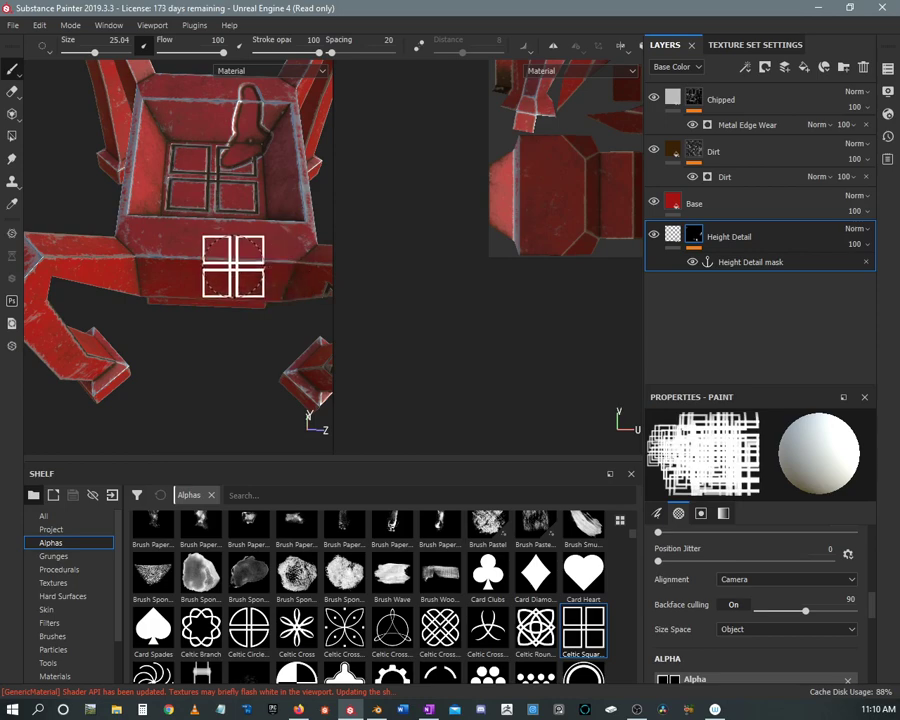
left_click_drag(220, 261, 218, 260, "alt")
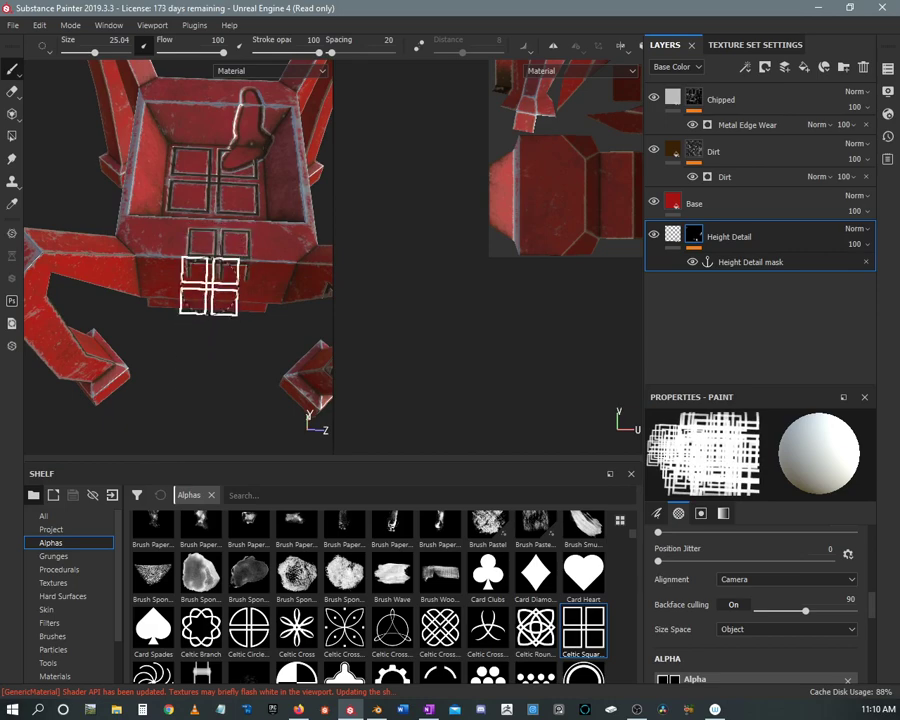
left_click_drag(209, 286, 307, 151, "alt")
right_click_drag(307, 151, 5, 65, "alt")
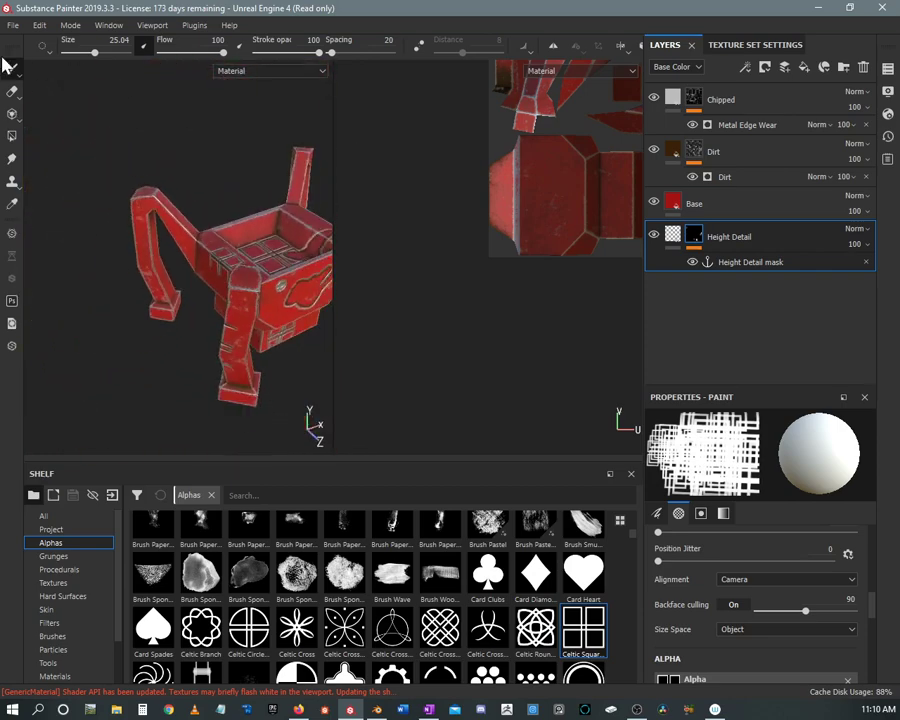
left_click_drag(5, 65, 123, 117, "alt")
right_click_drag(123, 117, 145, 224, "alt")
left_click_drag(145, 224, 151, 169, "alt")
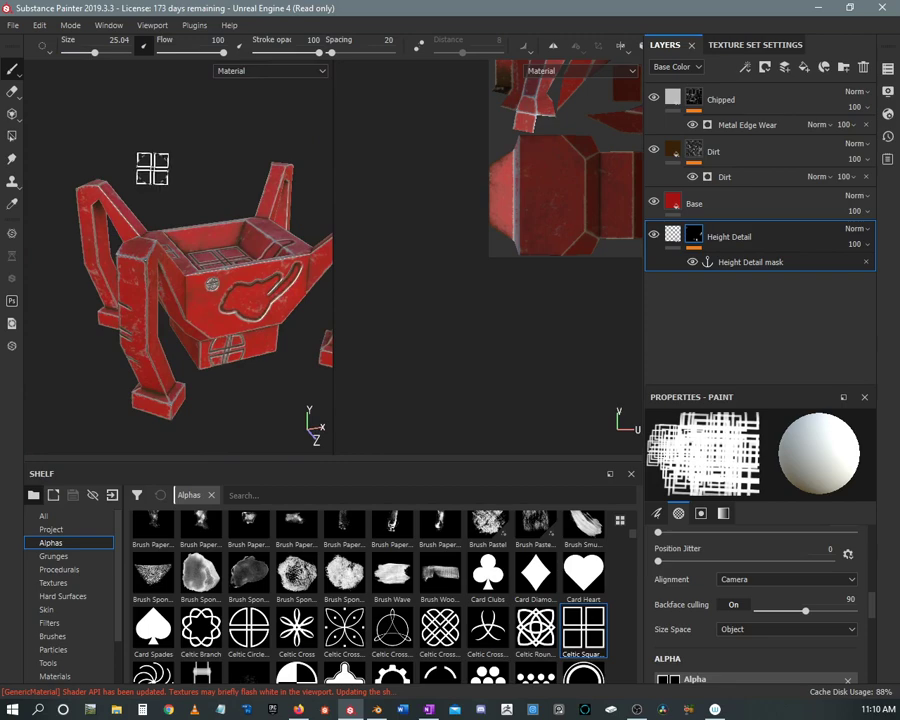